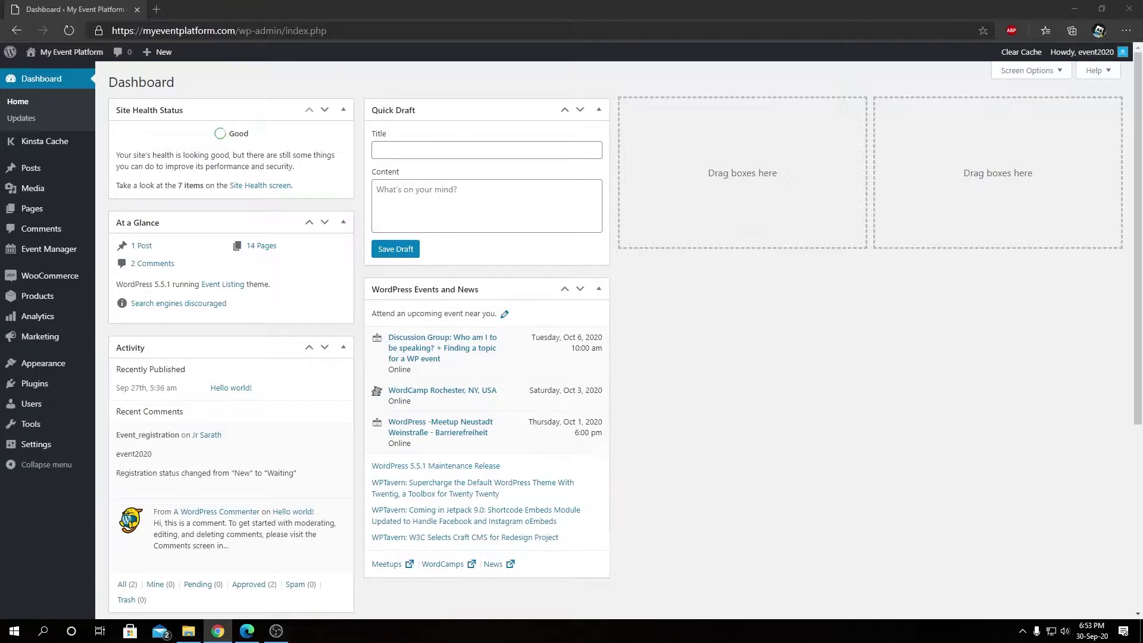
Open wp-eventmanager.com in a new browser tab.
{"action": "left_click", "coordinate": [822, 416]}
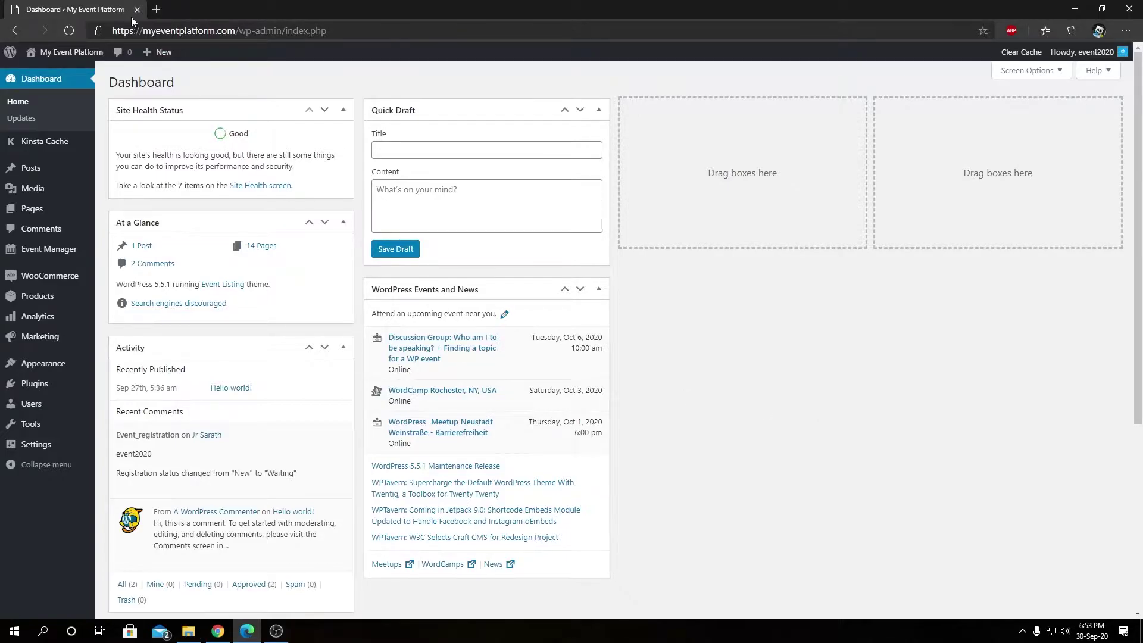
{"action": "left_click", "coordinate": [156, 9]}
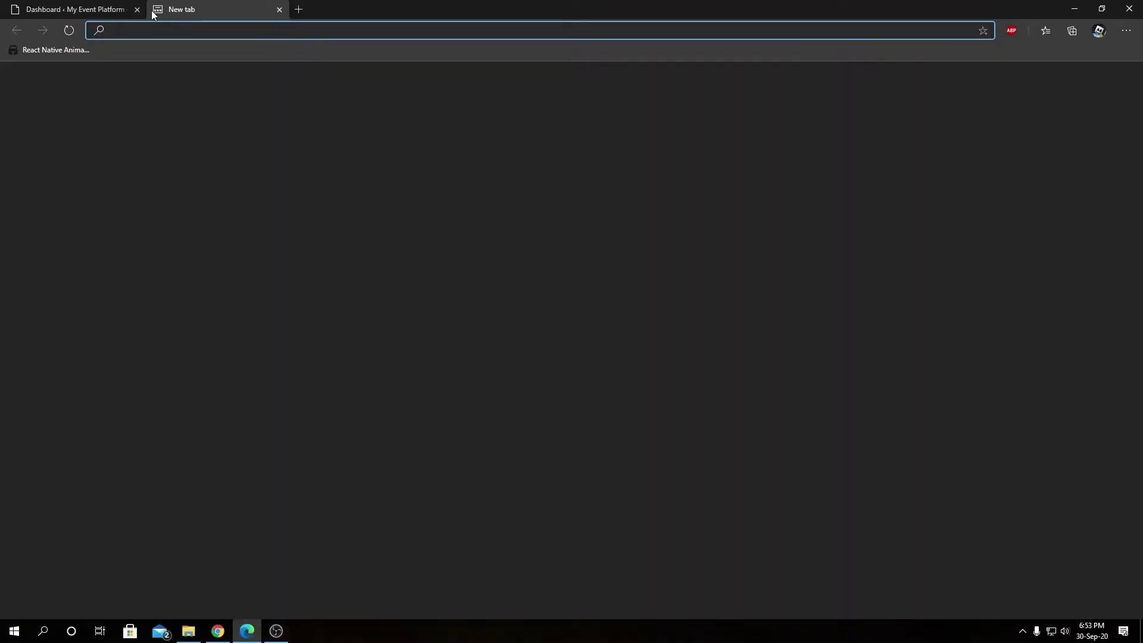
{"action": "type", "text": "wp-eventmanager.com"}
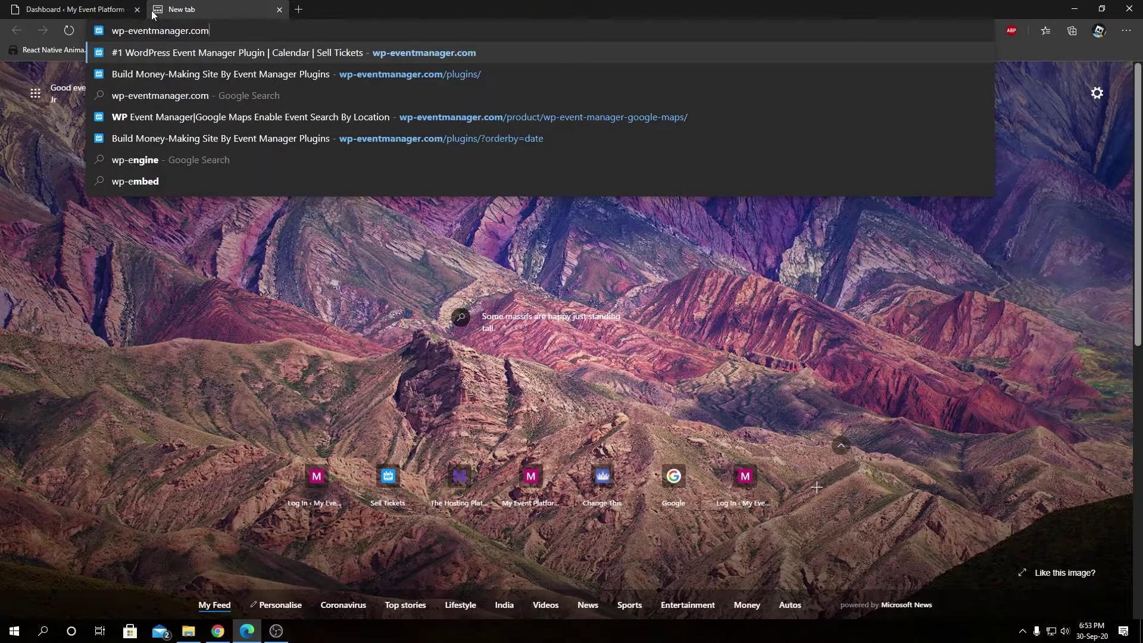
{"action": "key", "text": "Return"}
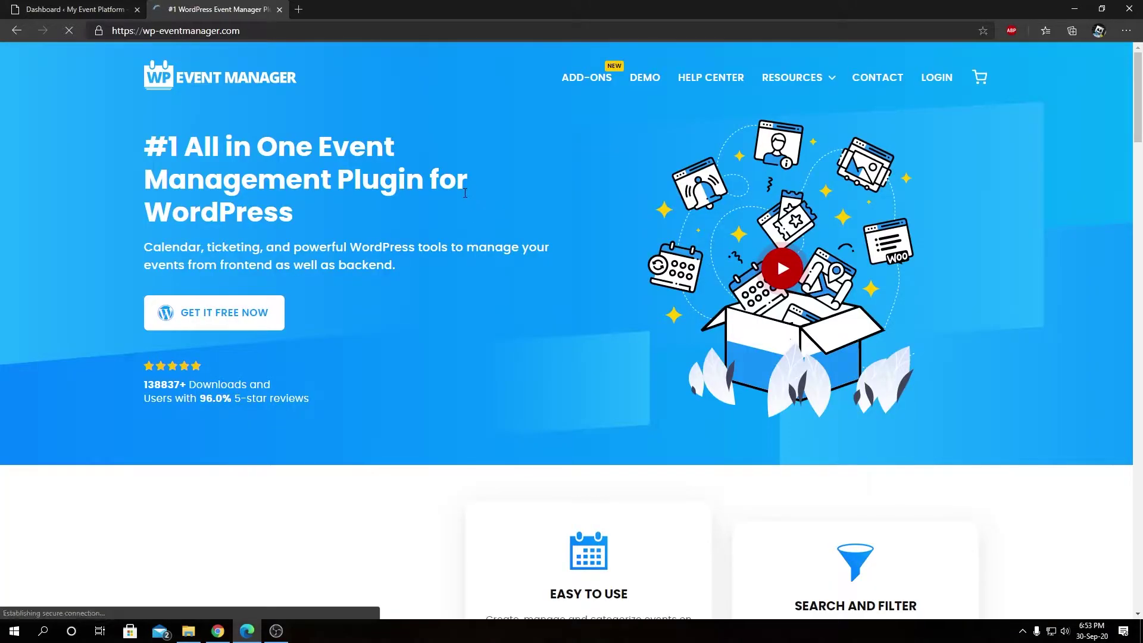
{"action": "scroll", "coordinate": [465, 193], "scroll_direction": "down", "scroll_amount": 20}
{"action": "scroll", "coordinate": [460, 192], "scroll_direction": "down", "scroll_amount": 5}
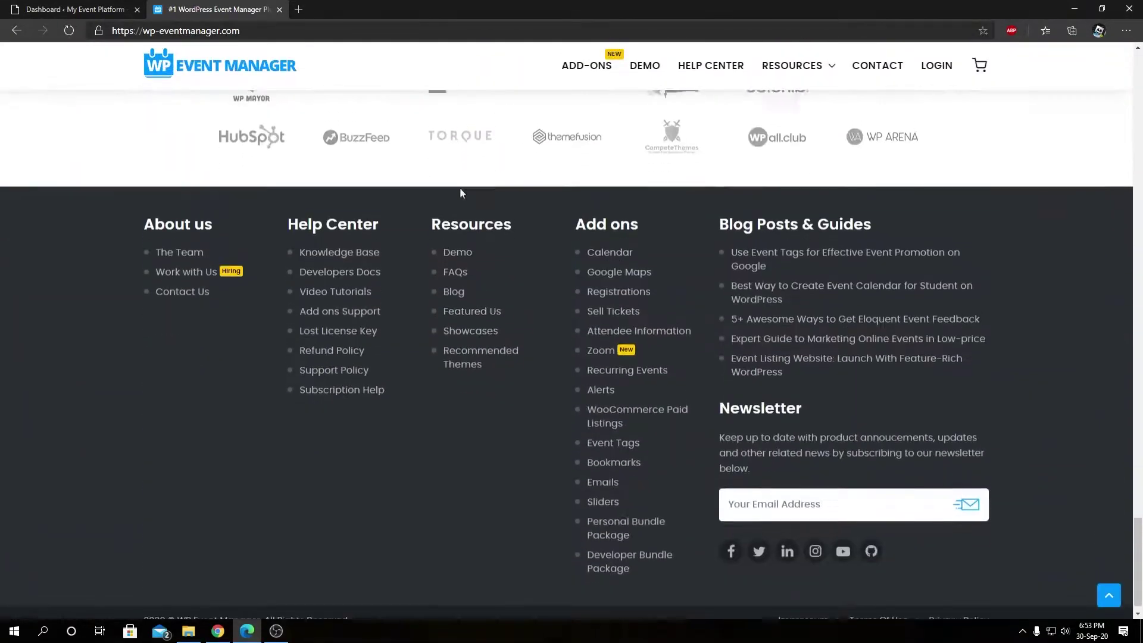
Go to the Knowledge Base and open the Google Maps article under Add-ons.
{"action": "left_click", "coordinate": [340, 235]}
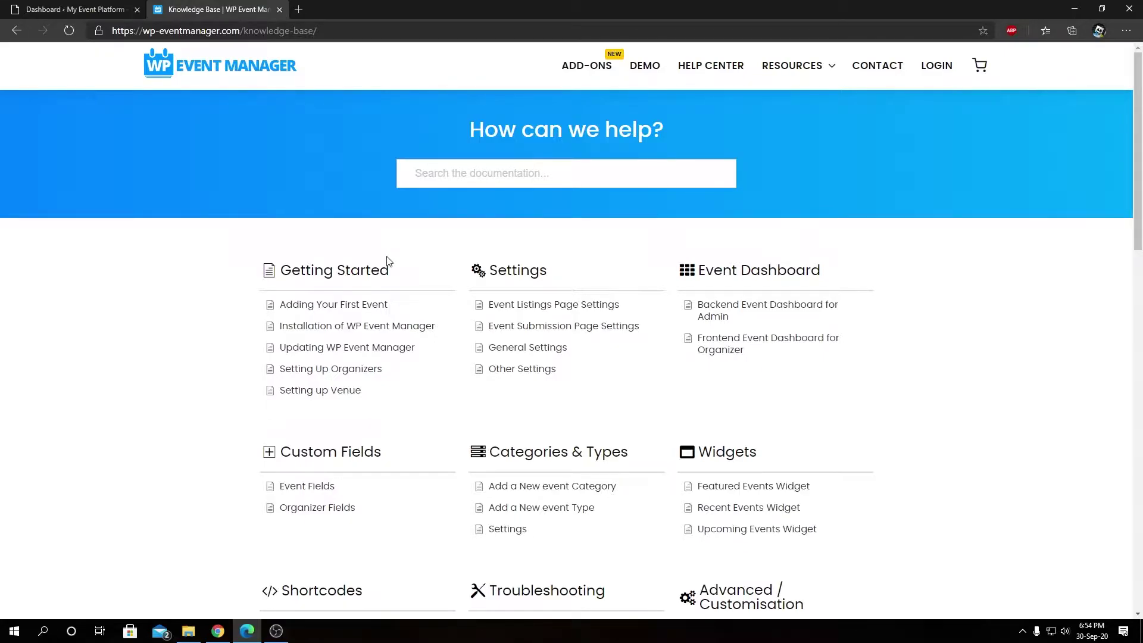
{"action": "scroll", "coordinate": [417, 280], "scroll_direction": "down", "scroll_amount": 10}
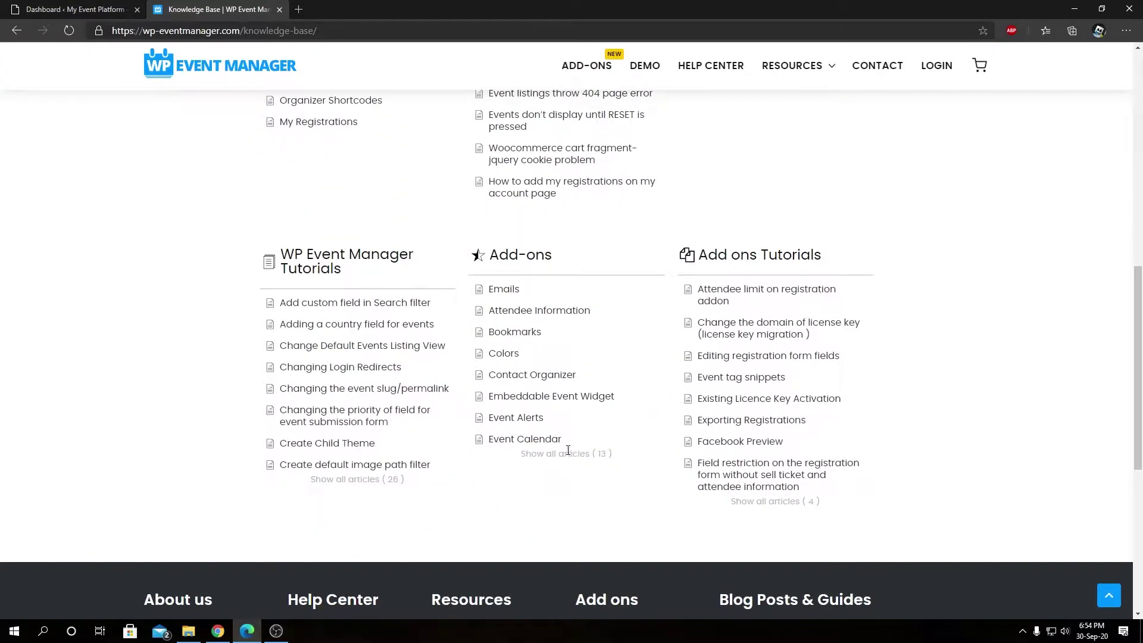
{"action": "left_click", "coordinate": [568, 455]}
{"action": "scroll", "coordinate": [613, 393], "scroll_direction": "down", "scroll_amount": 3}
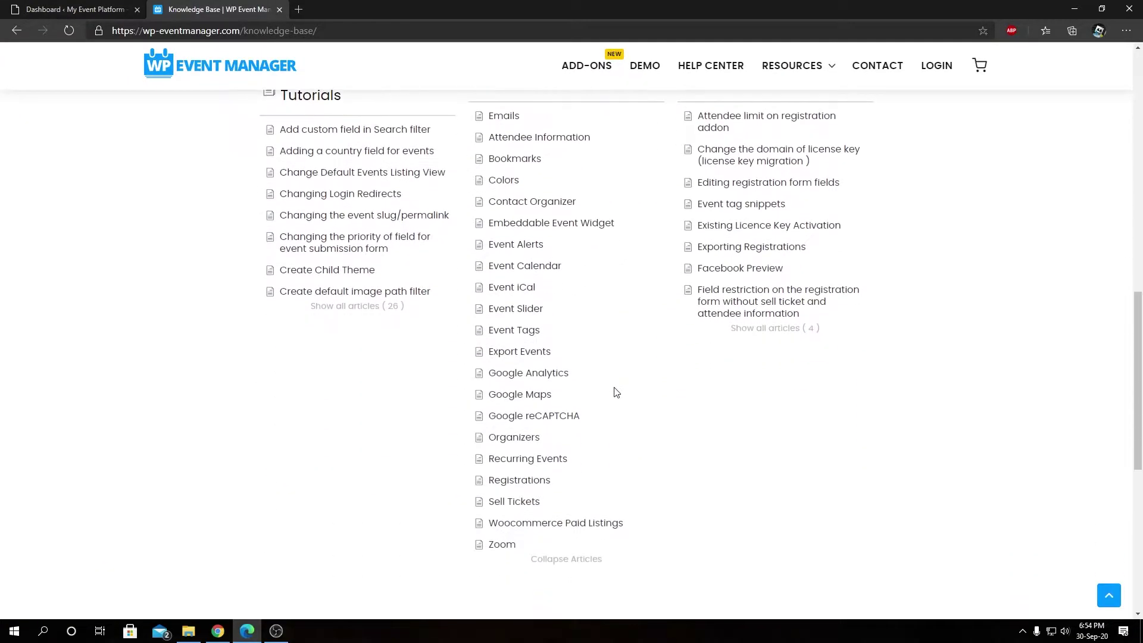
{"action": "left_click", "coordinate": [537, 401]}
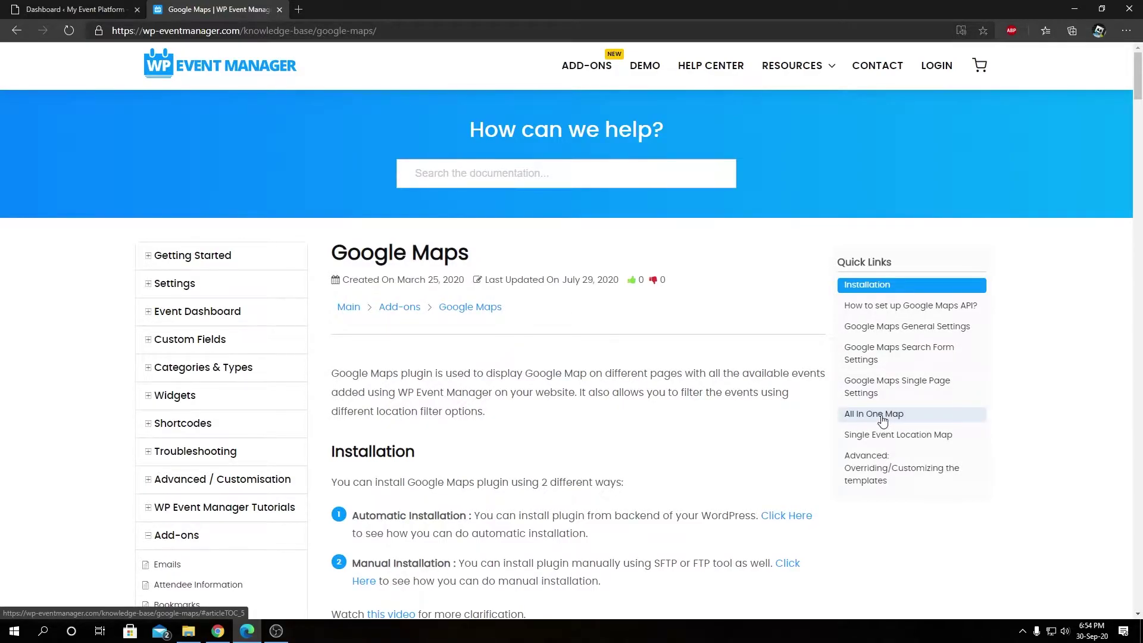
Copy the events_map shortcode under All In One Map, then return to the Dashboard tab.
{"action": "left_click", "coordinate": [882, 415]}
{"action": "scroll", "coordinate": [581, 256], "scroll_direction": "down", "scroll_amount": 3}
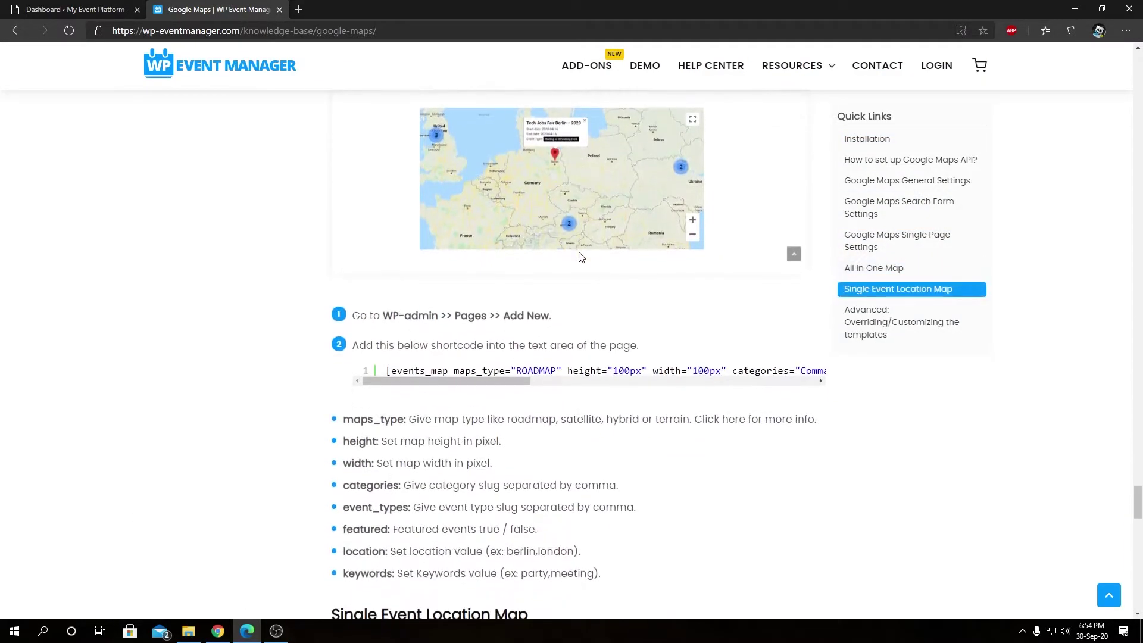
{"action": "left_click_drag", "start_coordinate": [454, 381], "coordinate": [765, 393]}
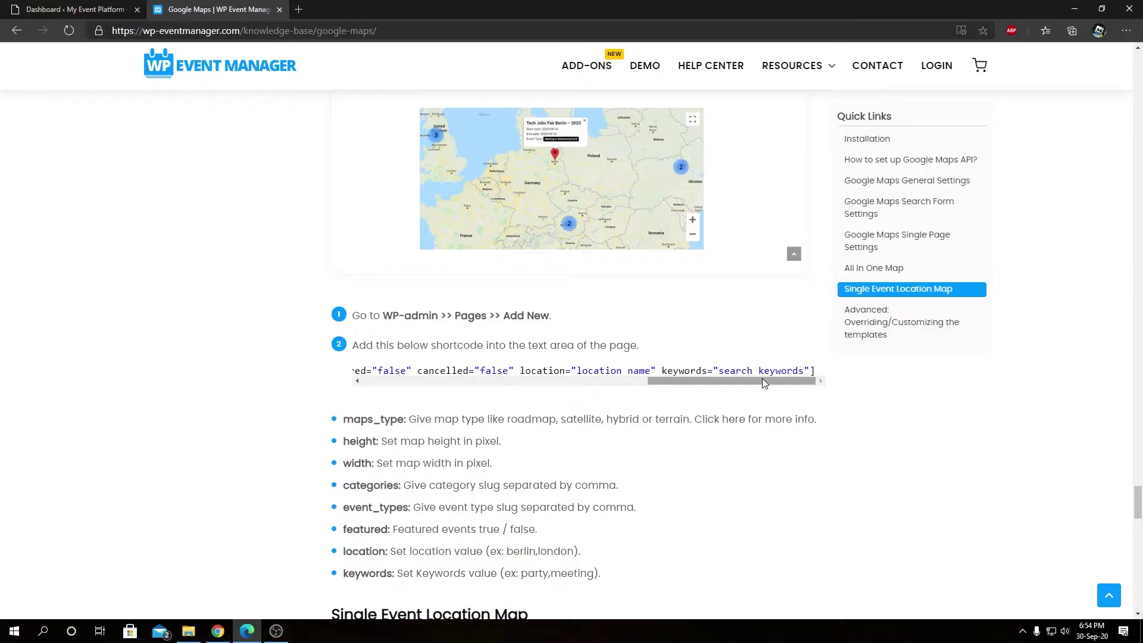
{"action": "double_click", "coordinate": [729, 366]}
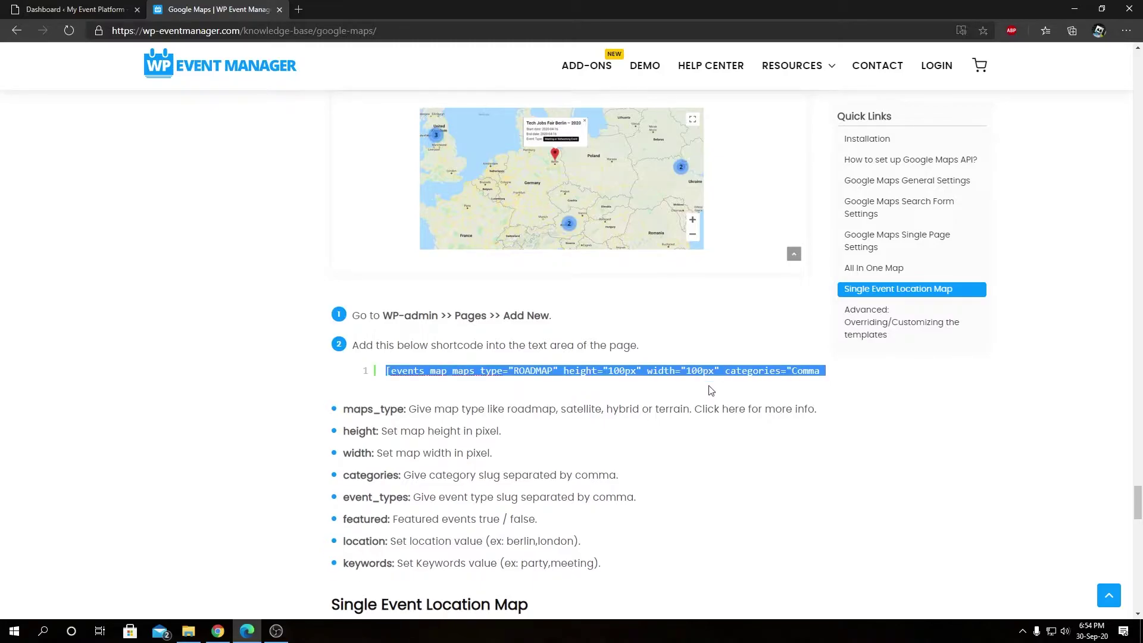
{"action": "left_click", "coordinate": [83, 9]}
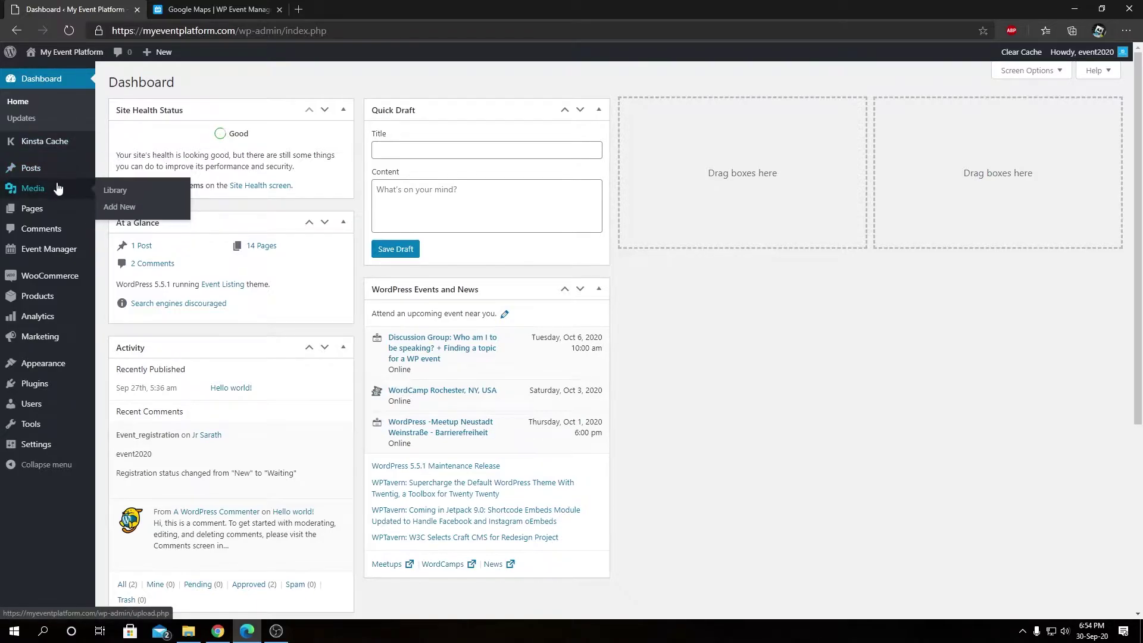
Add a new page, switch it to the Code editor and paste the events_map shortcode.
{"action": "mouse_move", "coordinate": [78, 215]}
{"action": "left_click", "coordinate": [118, 227]}
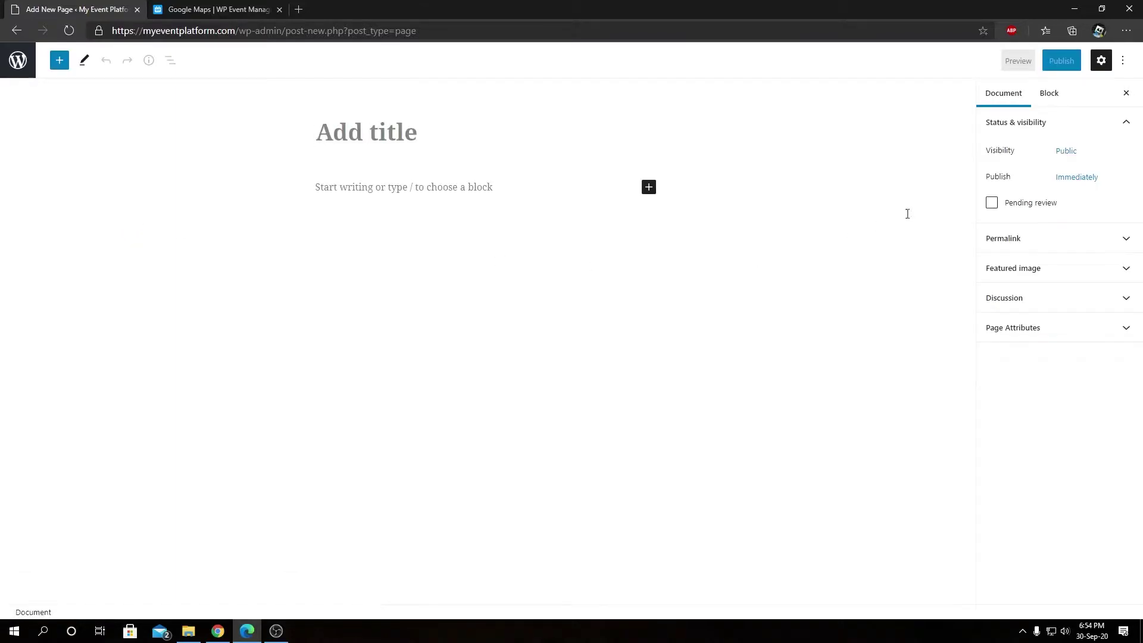
{"action": "left_click", "coordinate": [1122, 61]}
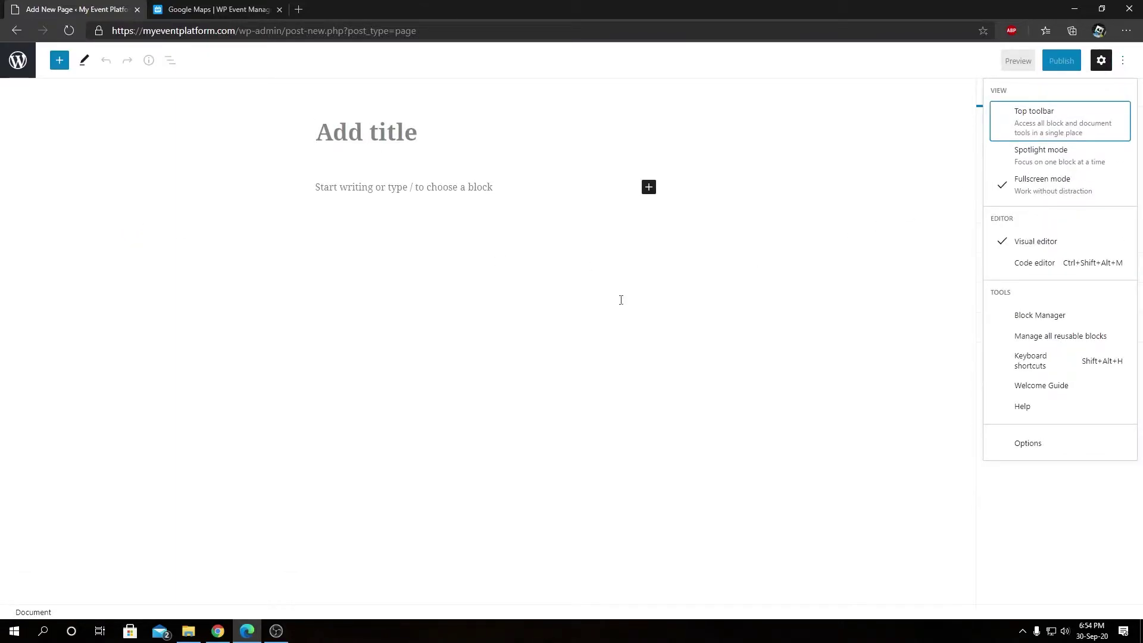
{"action": "left_click", "coordinate": [1052, 272]}
{"action": "left_click", "coordinate": [408, 217]}
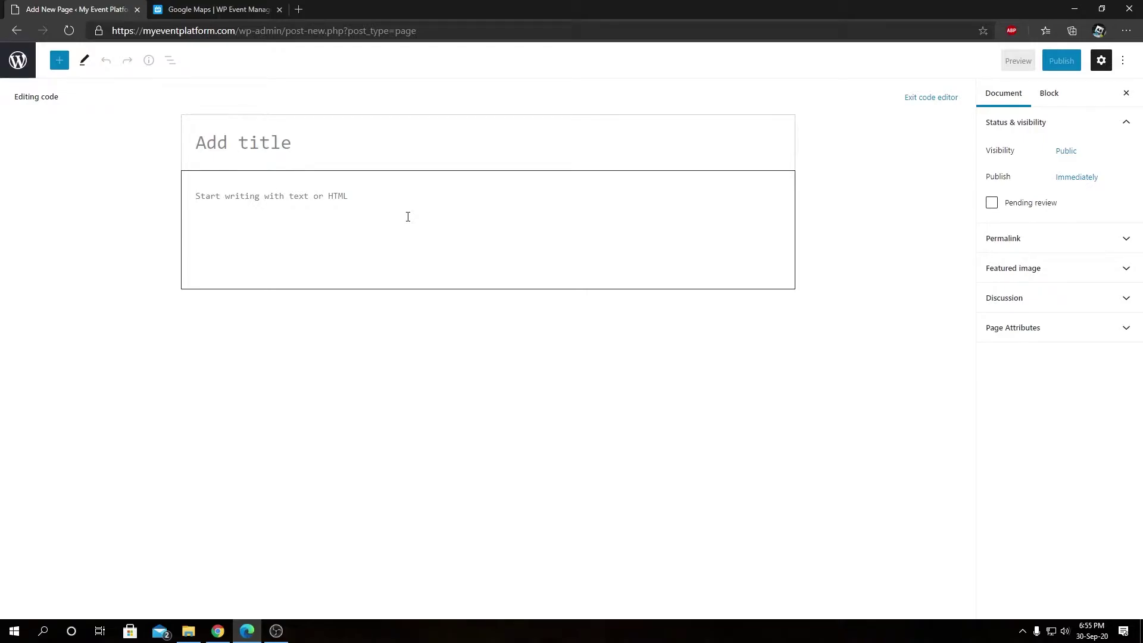
{"action": "type", "text": "[events_map maps_type=\"ROADMAP\" height=\"100px\" width=\"100px\" categories=\"Comma separate slugs\" event_types=\"Comma separate slugs\" featured=\"false\" cancelled=\"false\" location=\"location name\" keywords=\"search keywords\"]"}
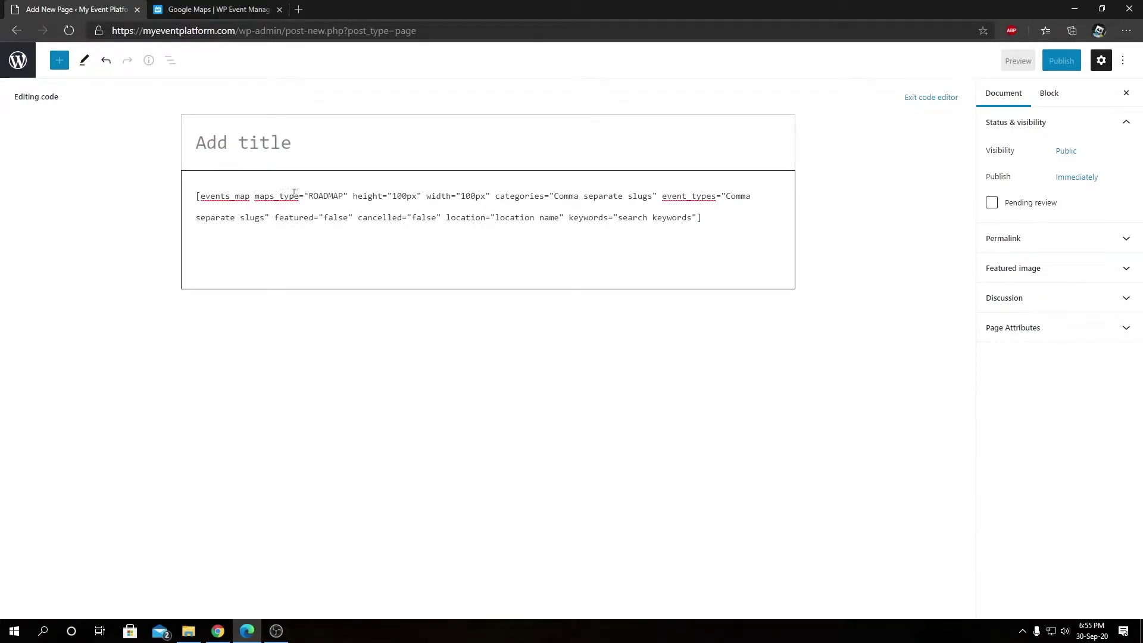
Title the page 'Events Google Map' and publish it.
{"action": "left_click", "coordinate": [333, 154]}
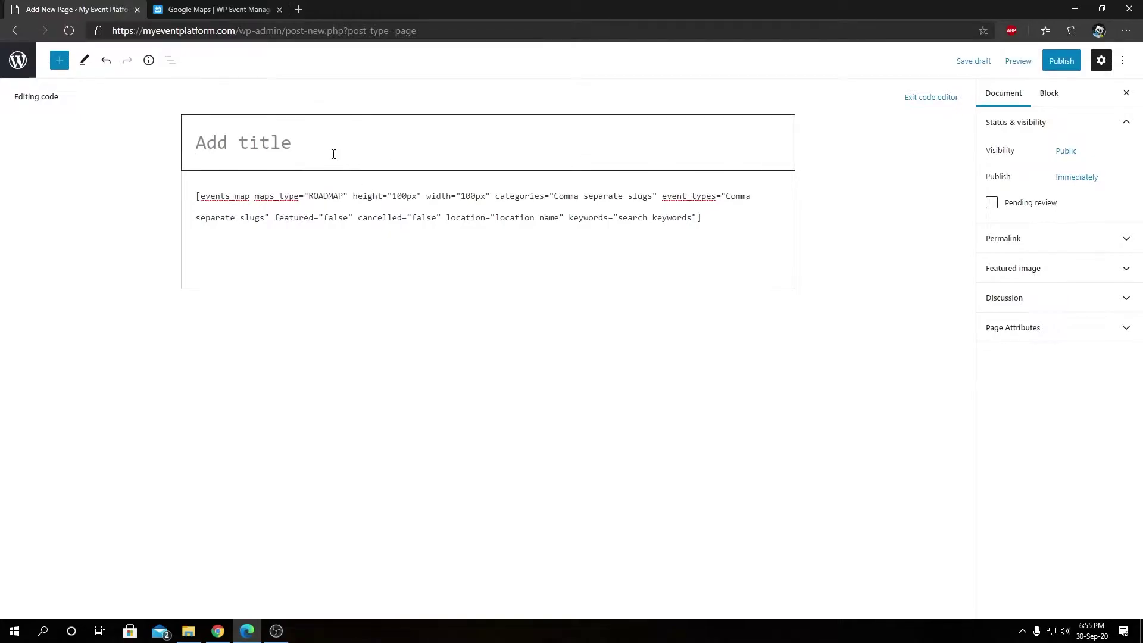
{"action": "type", "text": "Events Google "}
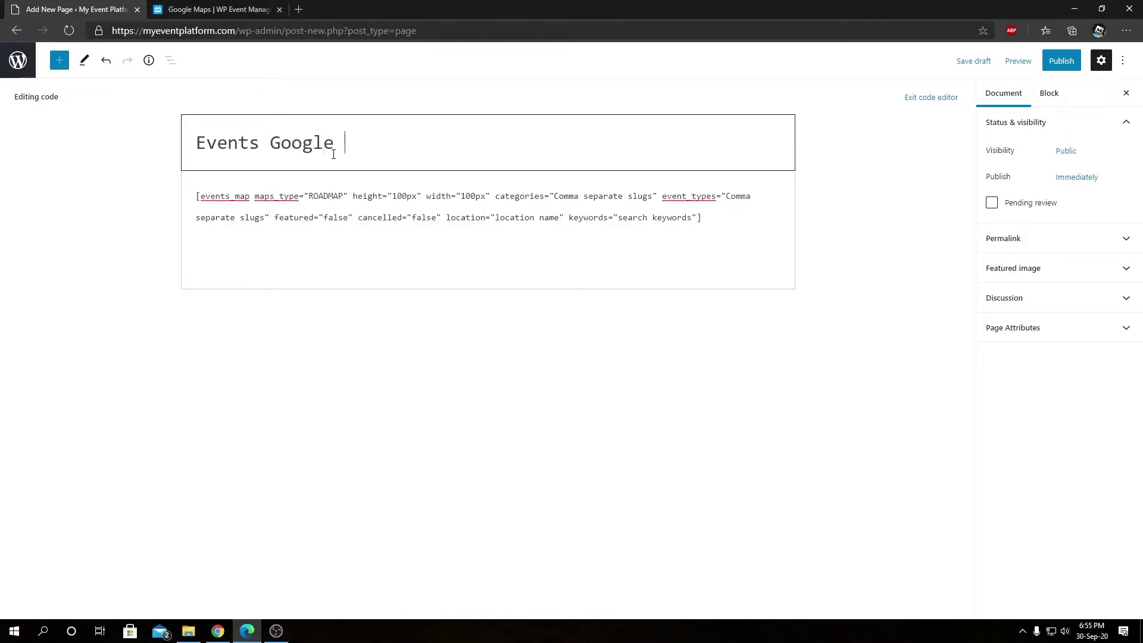
{"action": "type", "text": "Map"}
{"action": "left_click", "coordinate": [707, 308]}
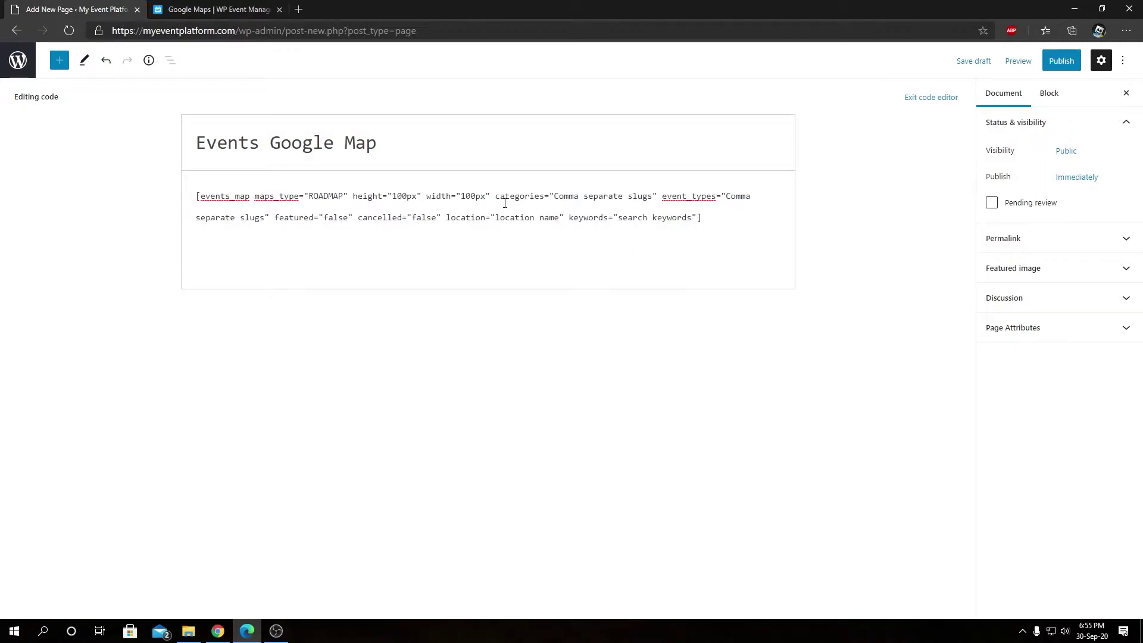
{"action": "left_click", "coordinate": [1059, 60]}
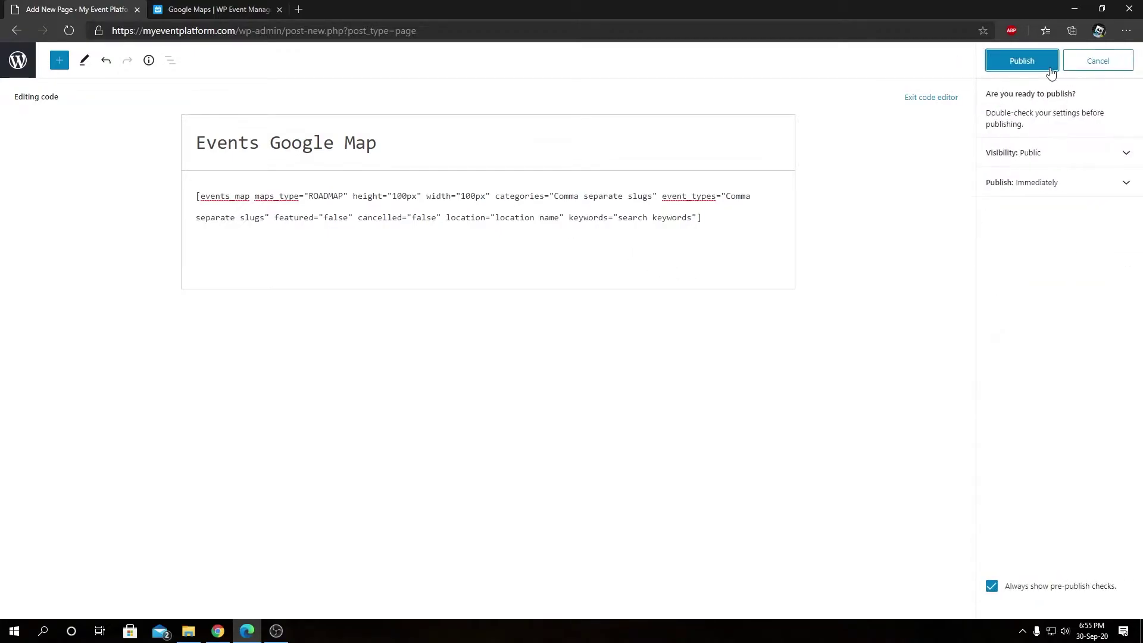
{"action": "left_click", "coordinate": [1035, 60]}
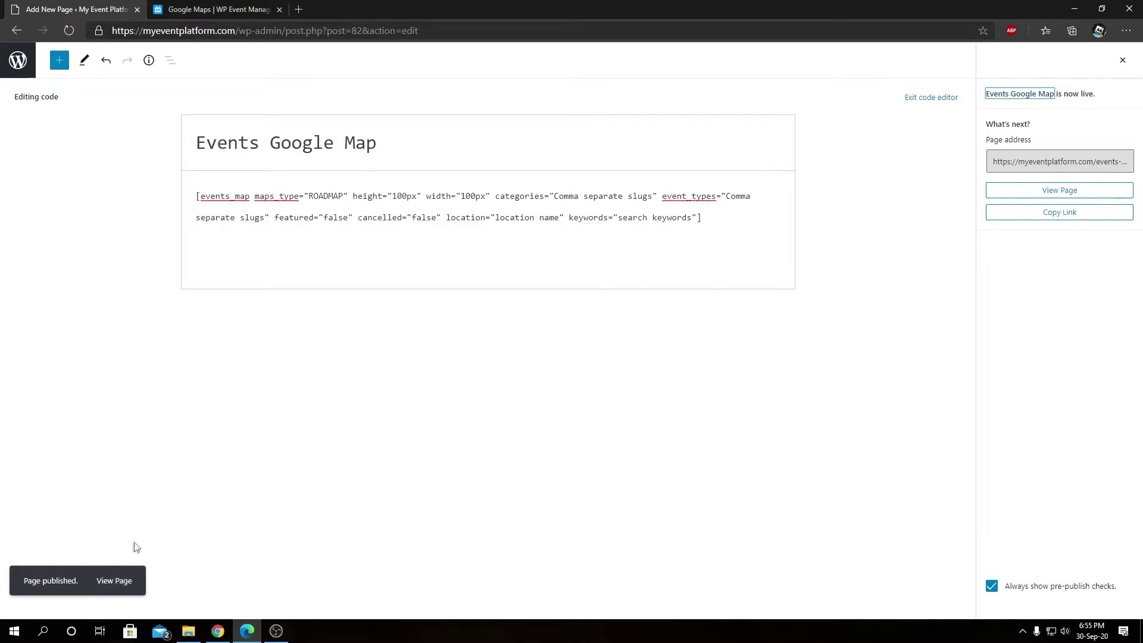
Open the published page in a new tab to see its small map.
{"action": "right_click", "coordinate": [121, 590]}
{"action": "left_click", "coordinate": [179, 440]}
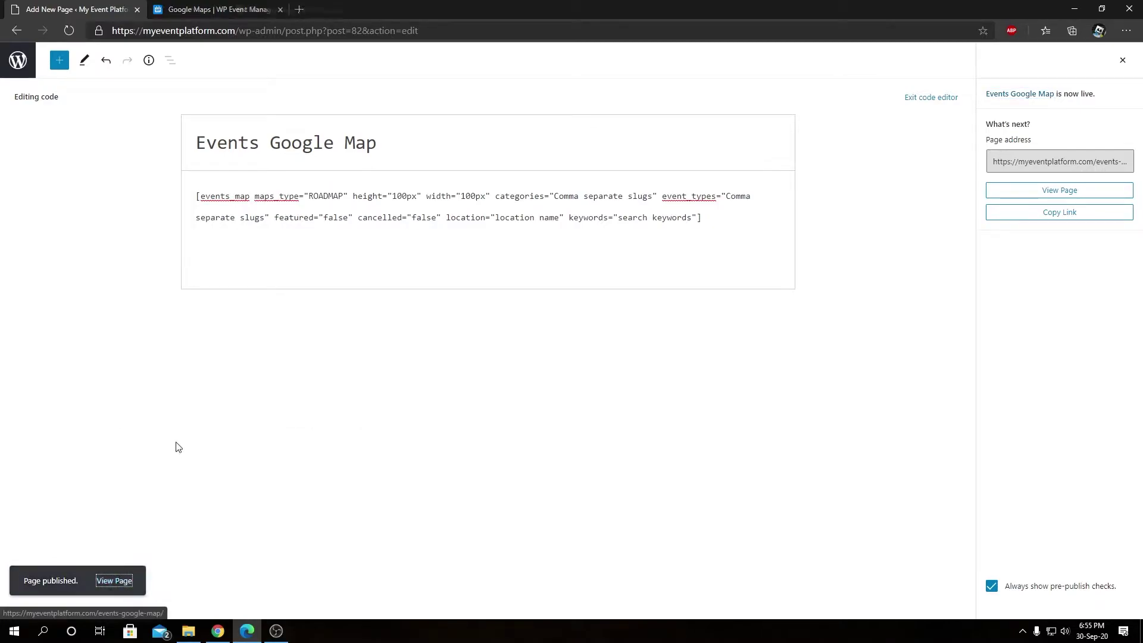
{"action": "left_click", "coordinate": [237, 5]}
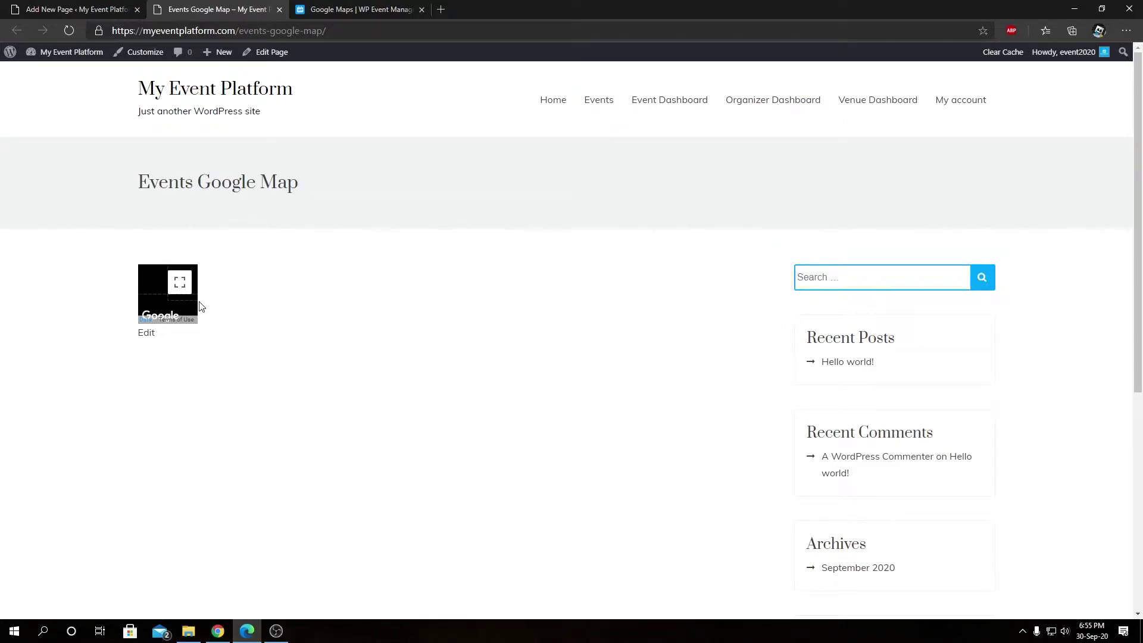
Examine the shortcode's height and width values, comparing with the docs and live page.
{"action": "left_click", "coordinate": [122, 12]}
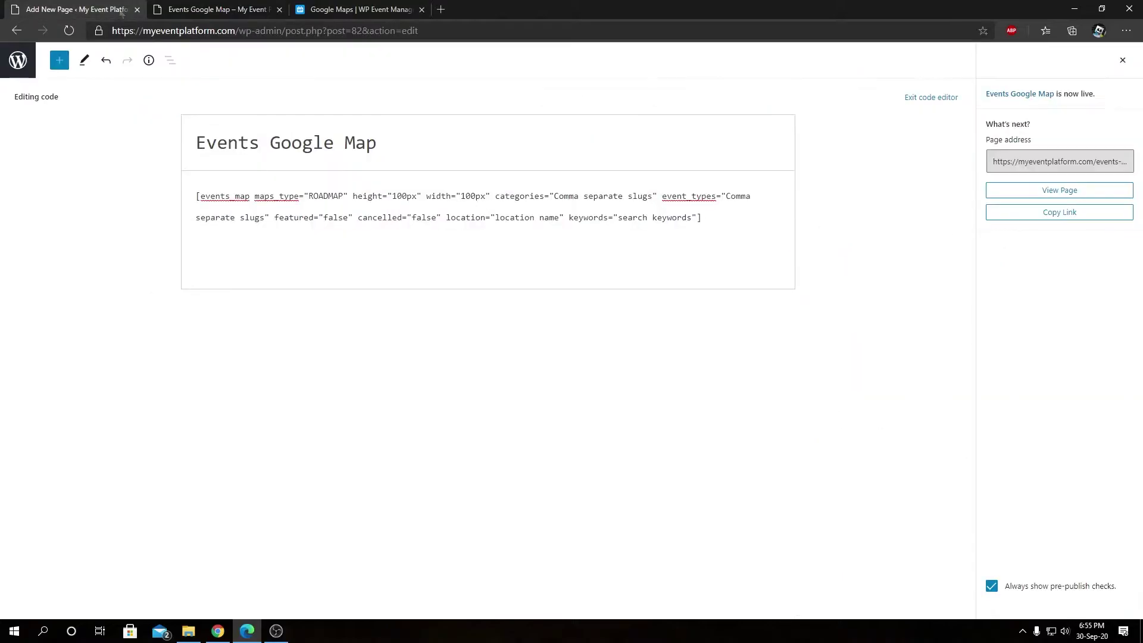
{"action": "double_click", "coordinate": [368, 198]}
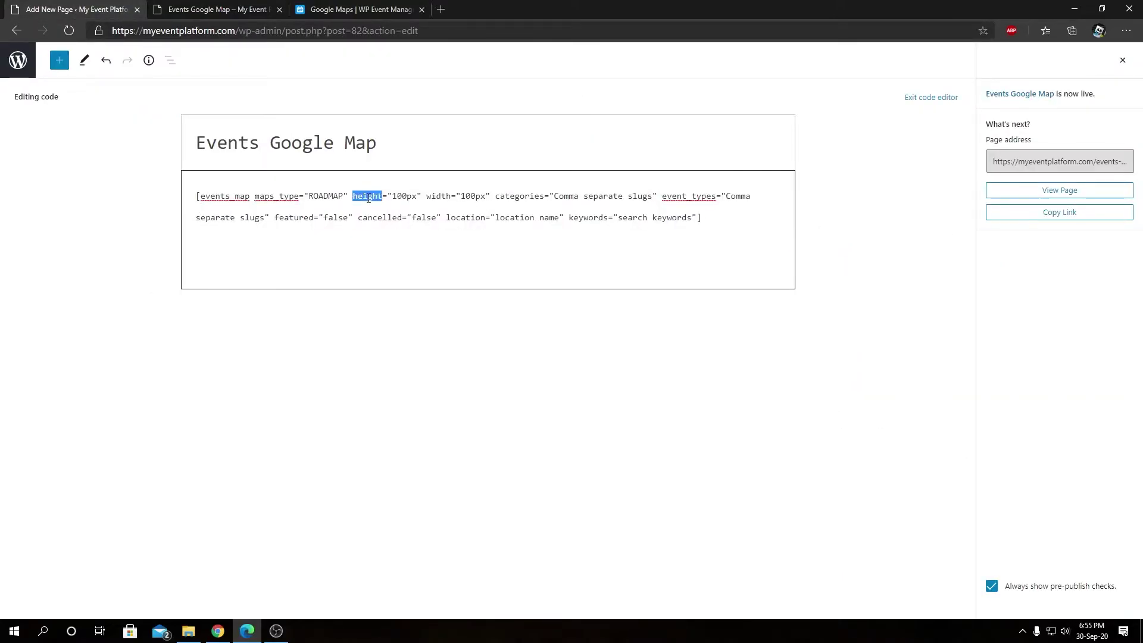
{"action": "double_click", "coordinate": [442, 198]}
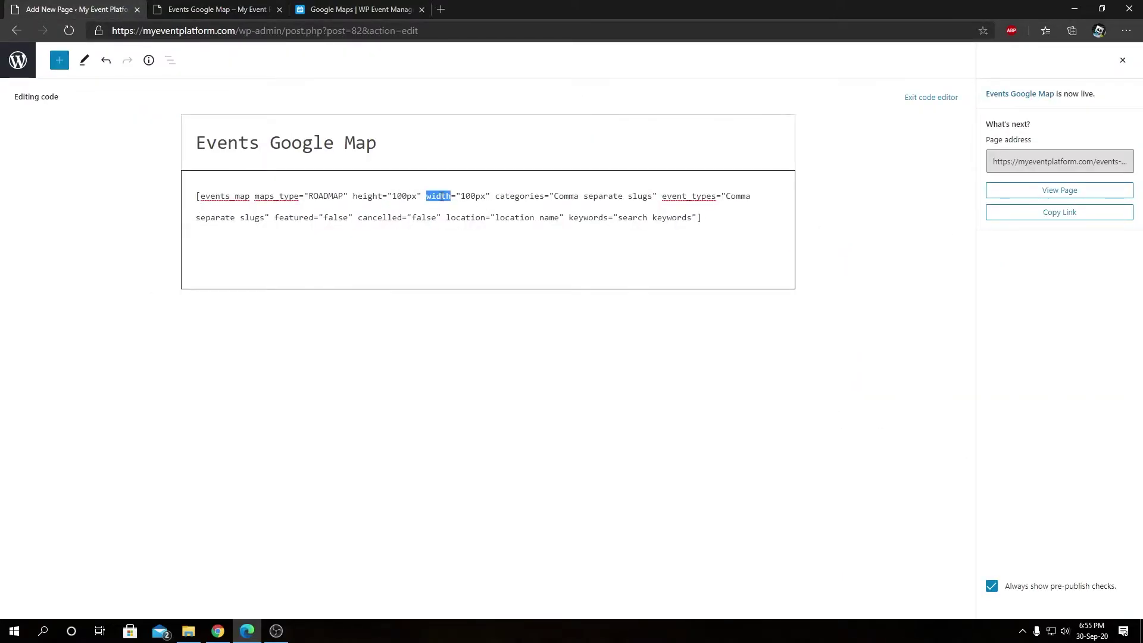
{"action": "double_click", "coordinate": [369, 196]}
{"action": "double_click", "coordinate": [463, 196]}
{"action": "left_click", "coordinate": [381, 9]}
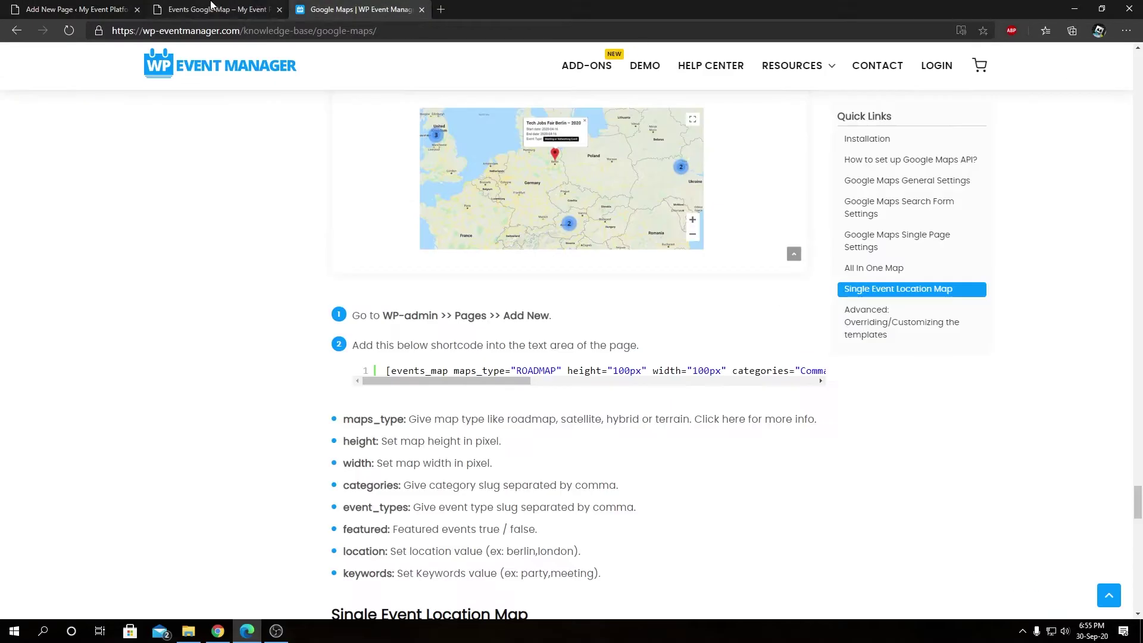
{"action": "left_click", "coordinate": [214, 9]}
{"action": "left_click", "coordinate": [89, 8]}
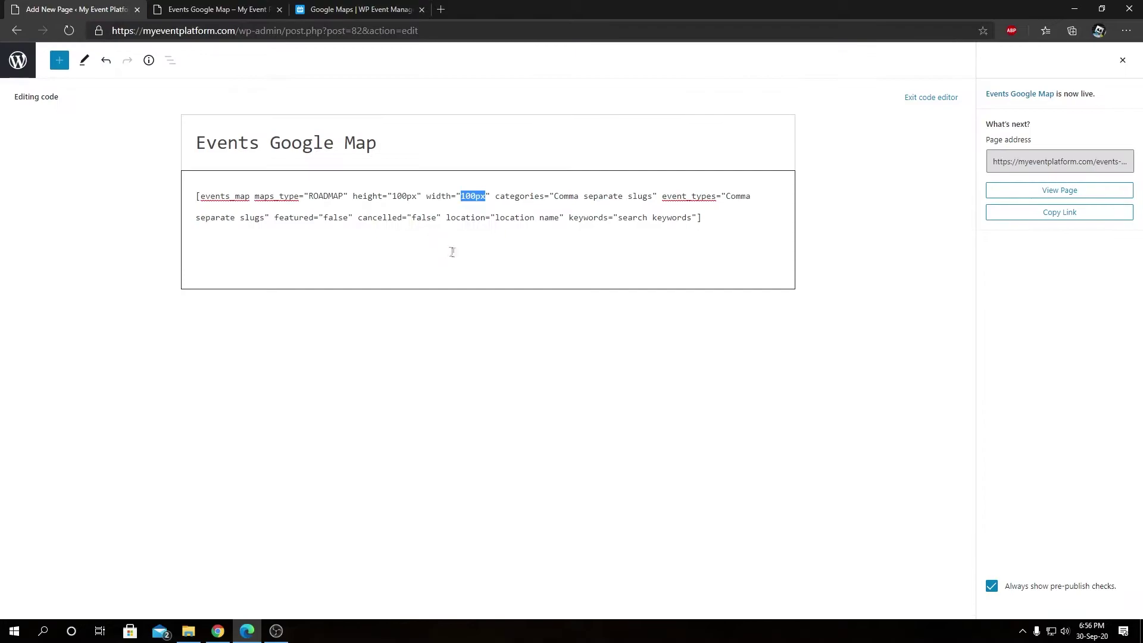
Change the shortcode's width to 100% and its height to 500px.
{"action": "left_click", "coordinate": [481, 197]}
{"action": "key", "text": "BackSpace"}
{"action": "key", "text": "BackSpace"}
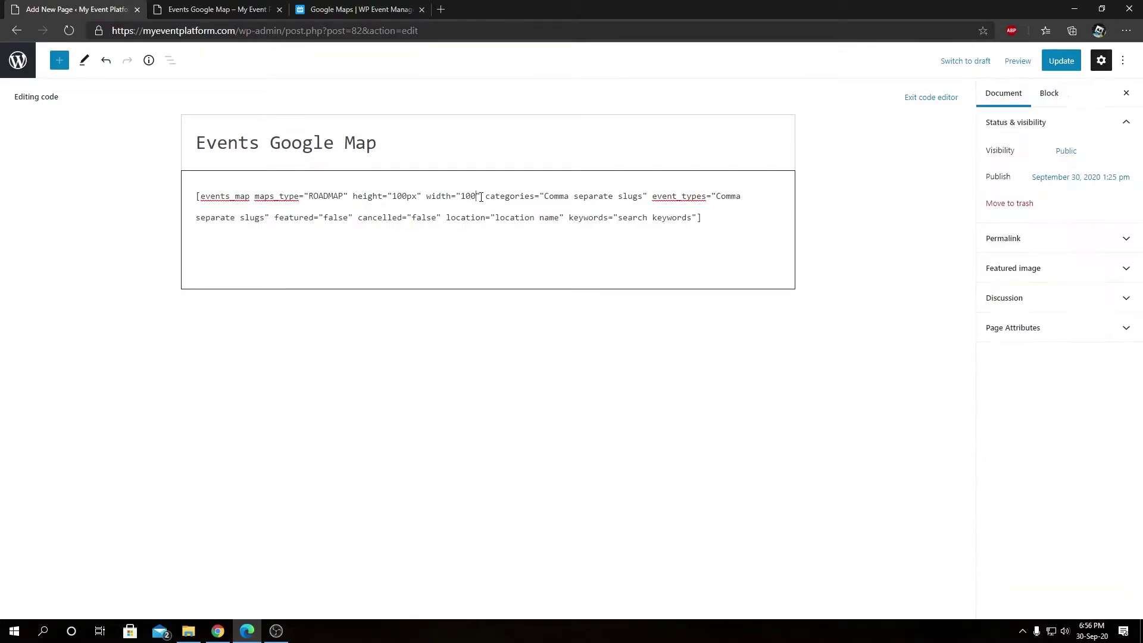
{"action": "type", "text": "%"}
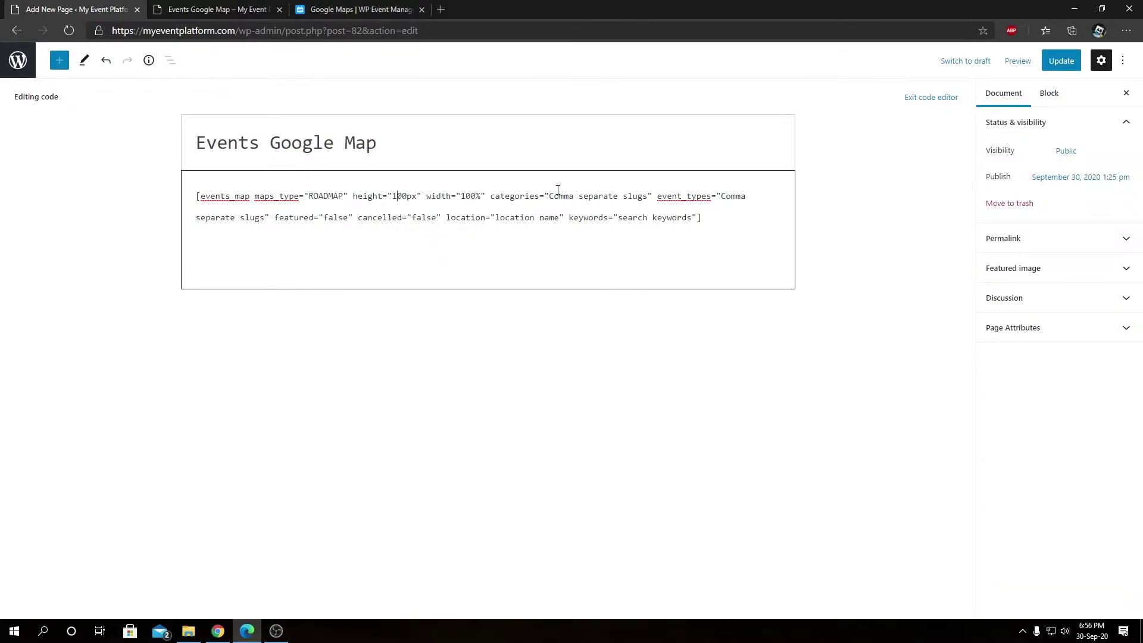
{"action": "key", "text": "BackSpace"}
{"action": "type", "text": "5"}
Update the page, reload the live page and pan the full-width world map.
{"action": "left_click", "coordinate": [1062, 61]}
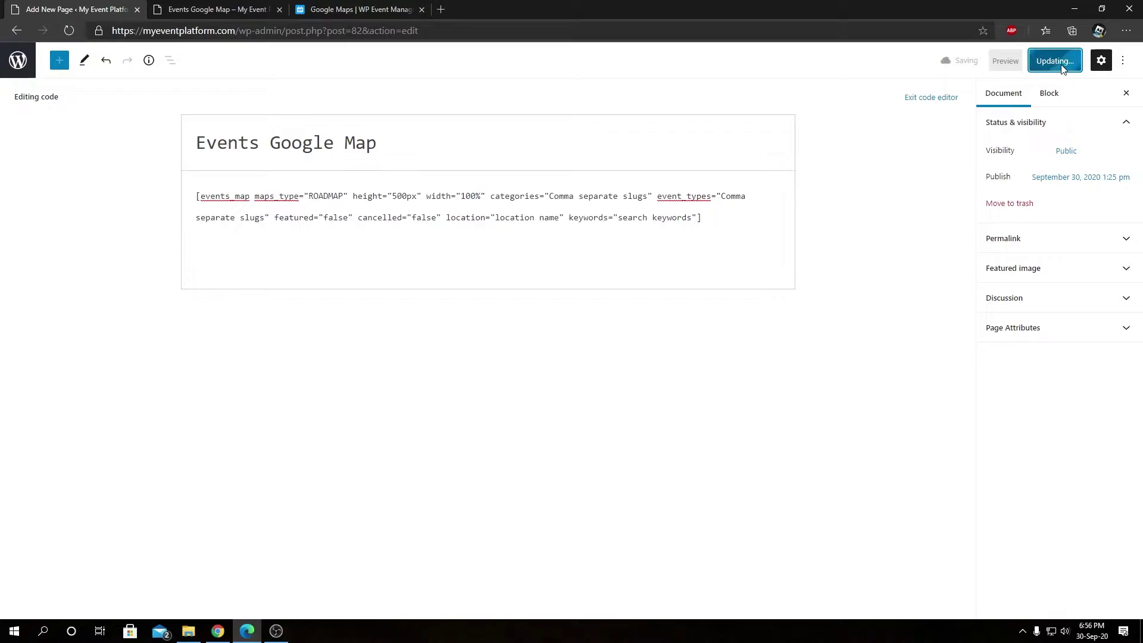
{"action": "left_click", "coordinate": [240, 9]}
{"action": "key", "text": "F5"}
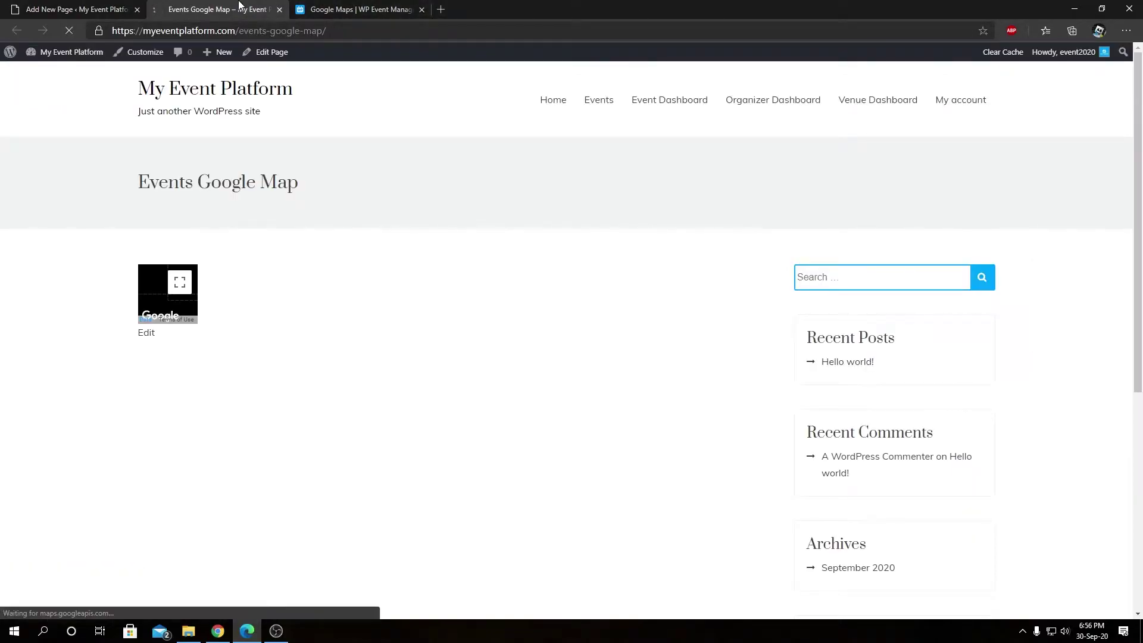
{"action": "left_click_drag", "start_coordinate": [368, 428], "coordinate": [604, 452]}
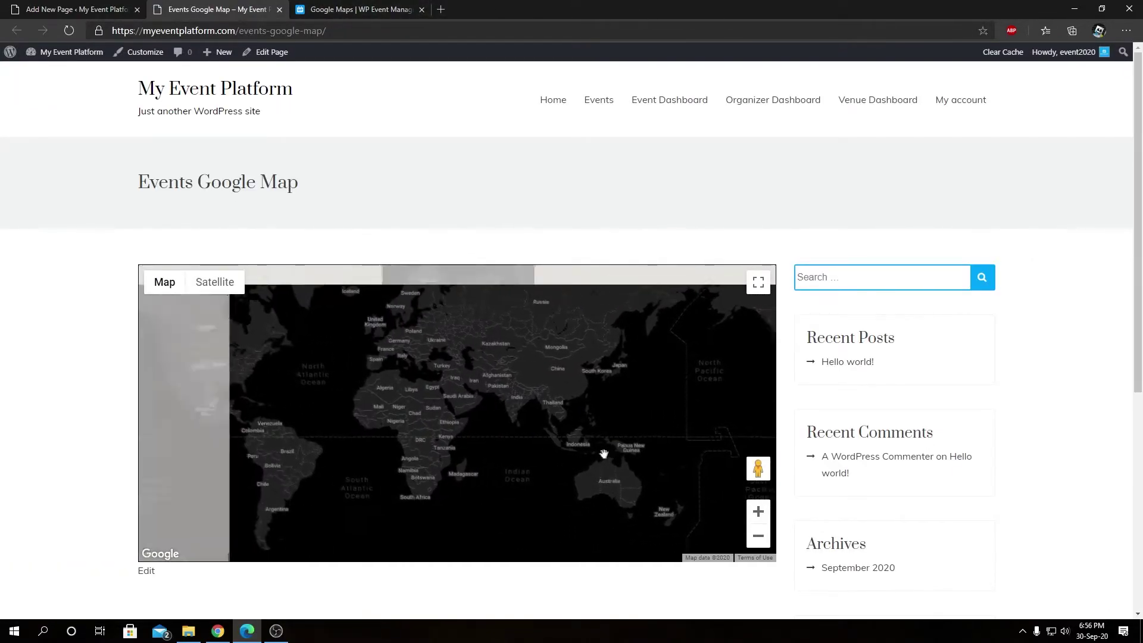
{"action": "left_click_drag", "start_coordinate": [498, 347], "coordinate": [517, 391]}
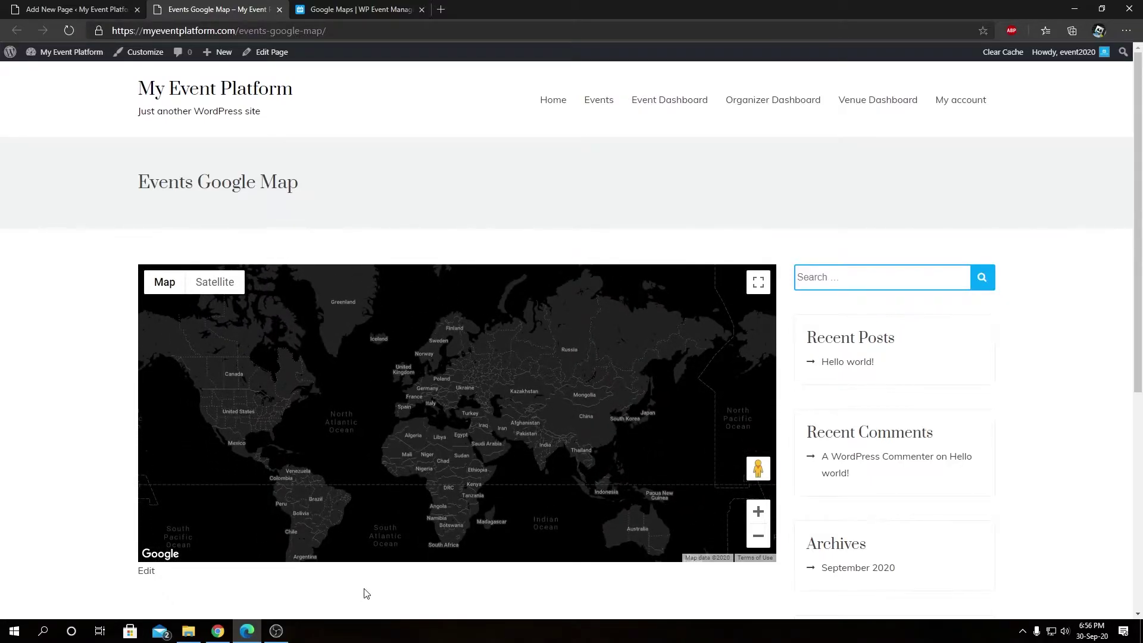
Inspect the shortcode's categories and event_types attributes.
{"action": "left_click", "coordinate": [76, 9]}
{"action": "double_click", "coordinate": [523, 197]}
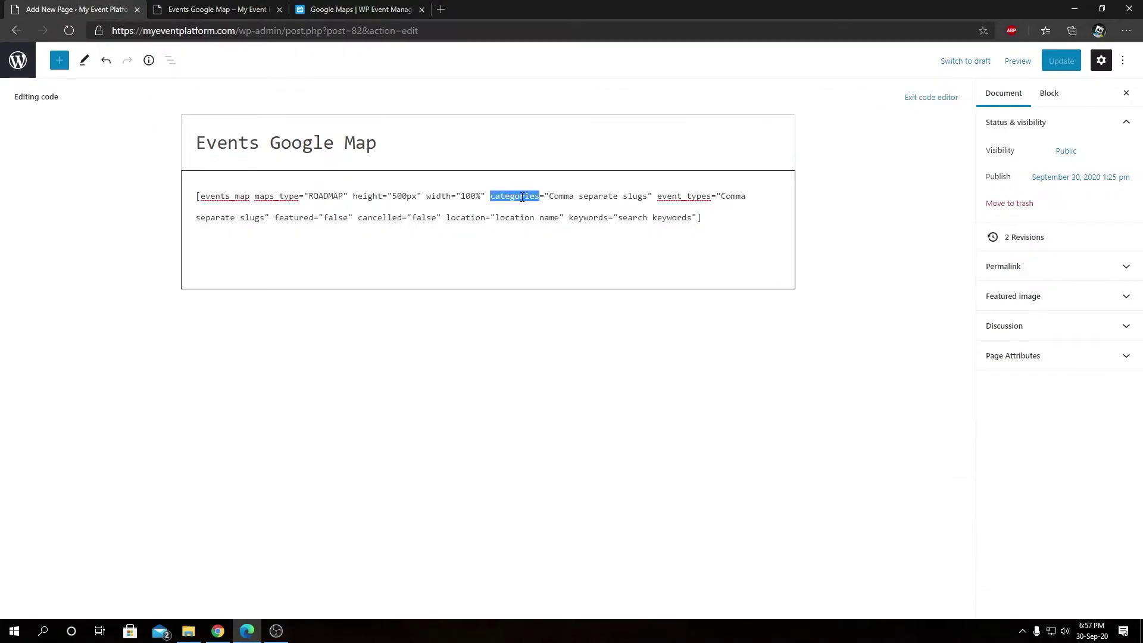
{"action": "double_click", "coordinate": [696, 197]}
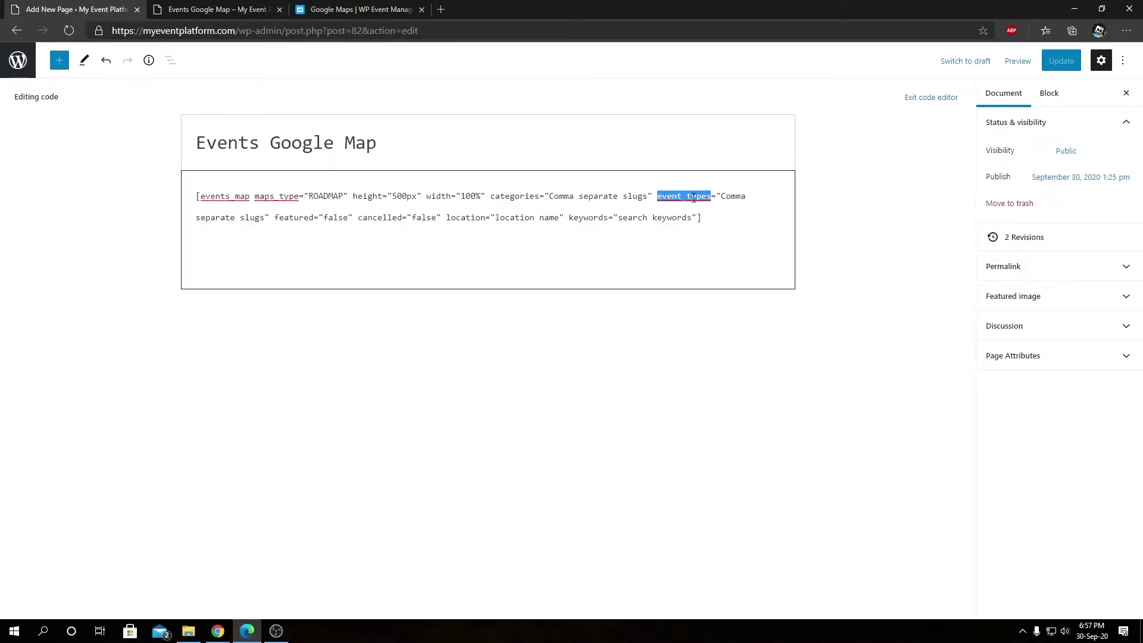
{"action": "double_click", "coordinate": [514, 195]}
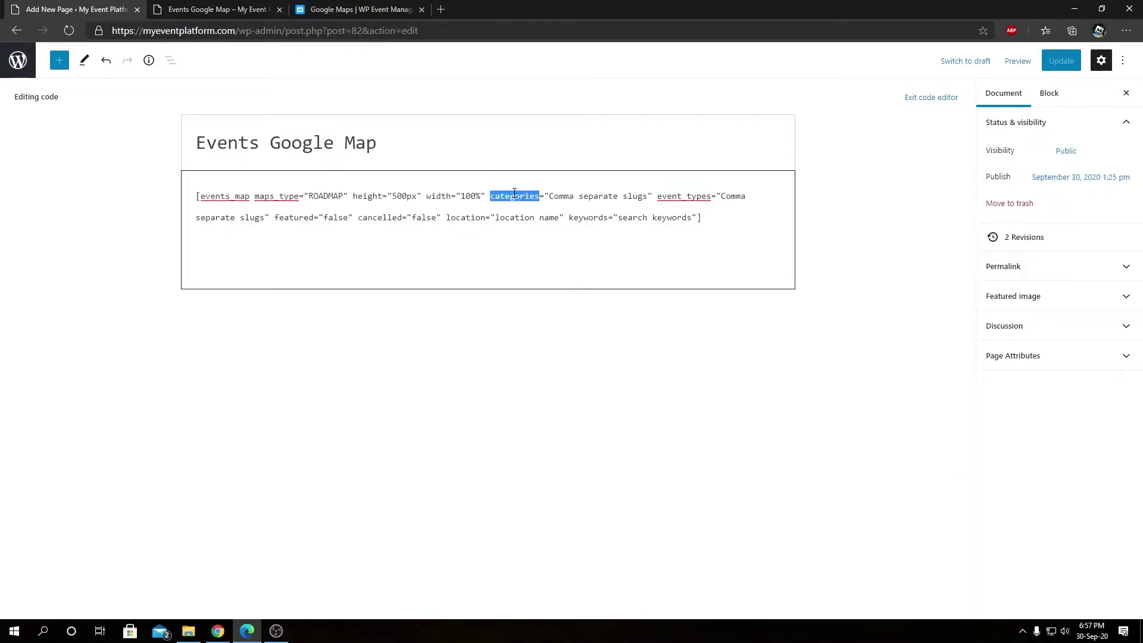
{"action": "double_click", "coordinate": [690, 198]}
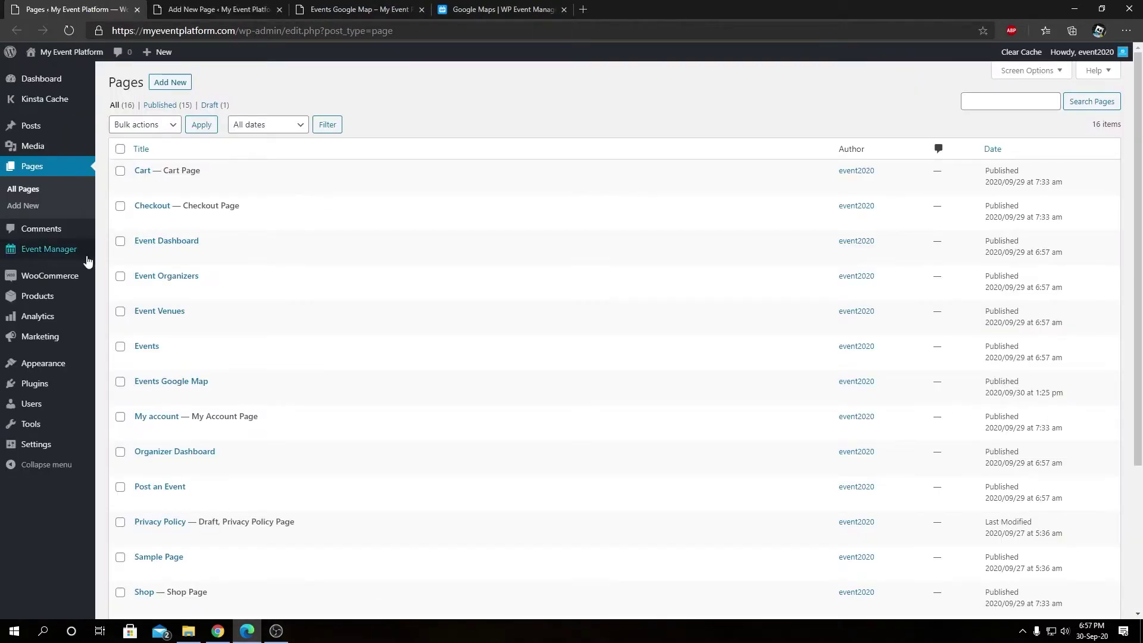
View the Event Categories and Event Types lists, then select the categories placeholder.
{"action": "mouse_move", "coordinate": [71, 256]}
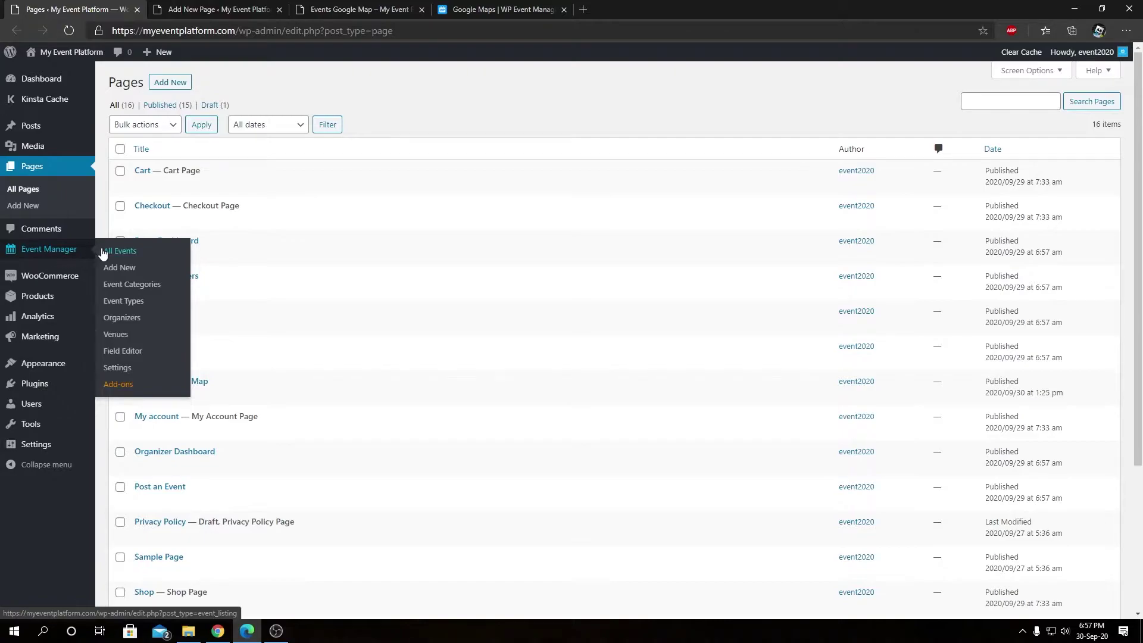
{"action": "left_click", "coordinate": [110, 284]}
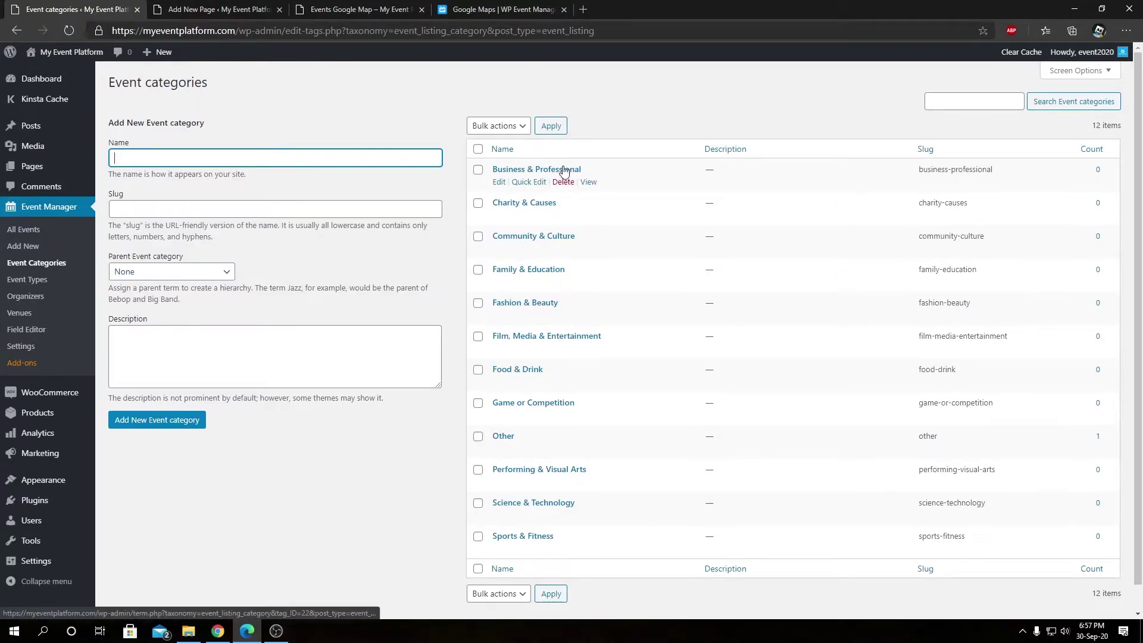
{"action": "left_click", "coordinate": [32, 285]}
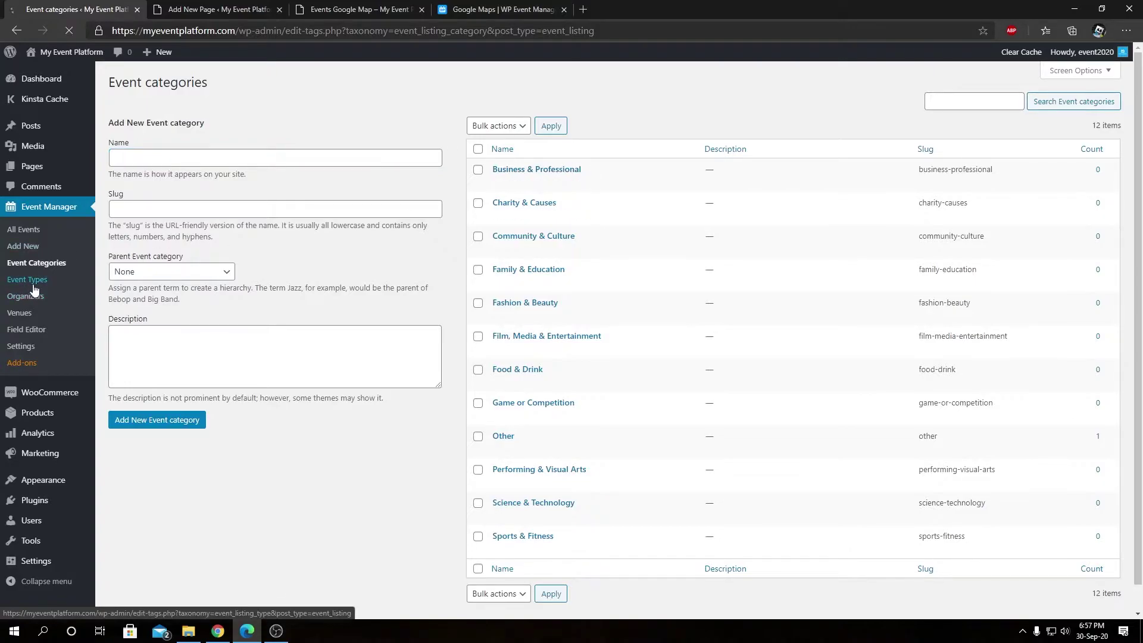
{"action": "mouse_move", "coordinate": [744, 201]}
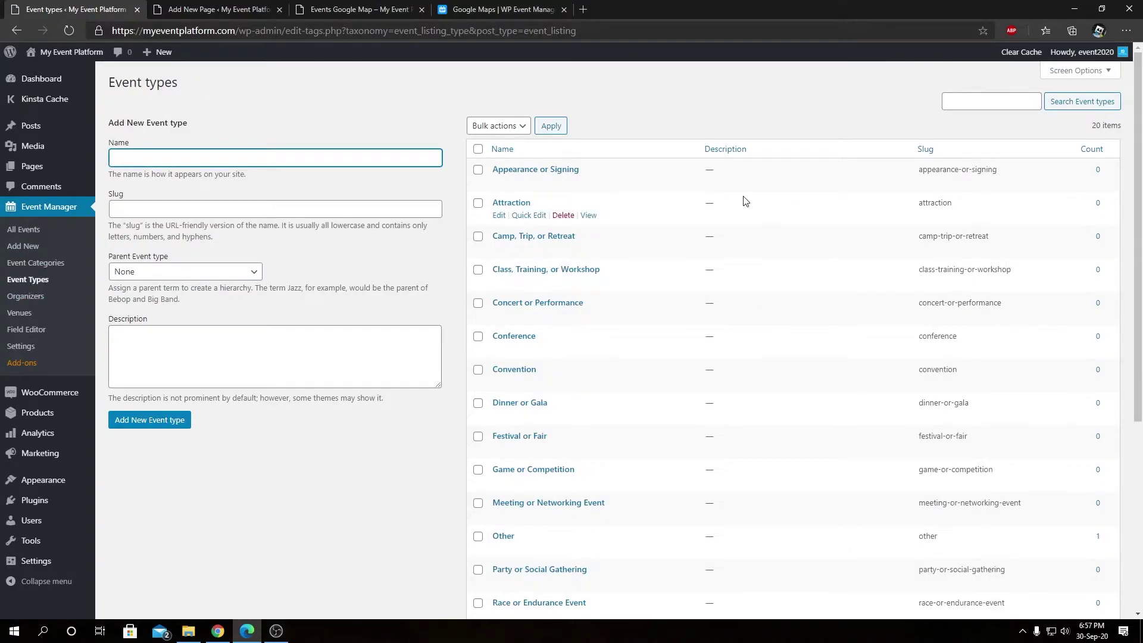
{"action": "left_click", "coordinate": [360, 9]}
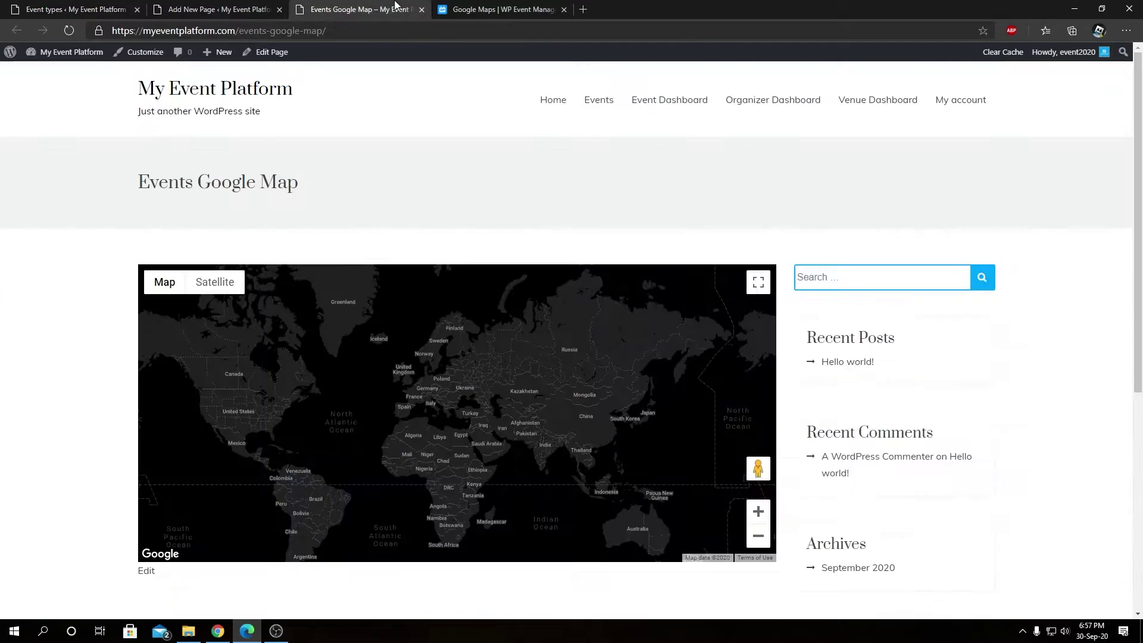
{"action": "left_click", "coordinate": [211, 9]}
{"action": "left_click_drag", "start_coordinate": [551, 195], "coordinate": [645, 199]}
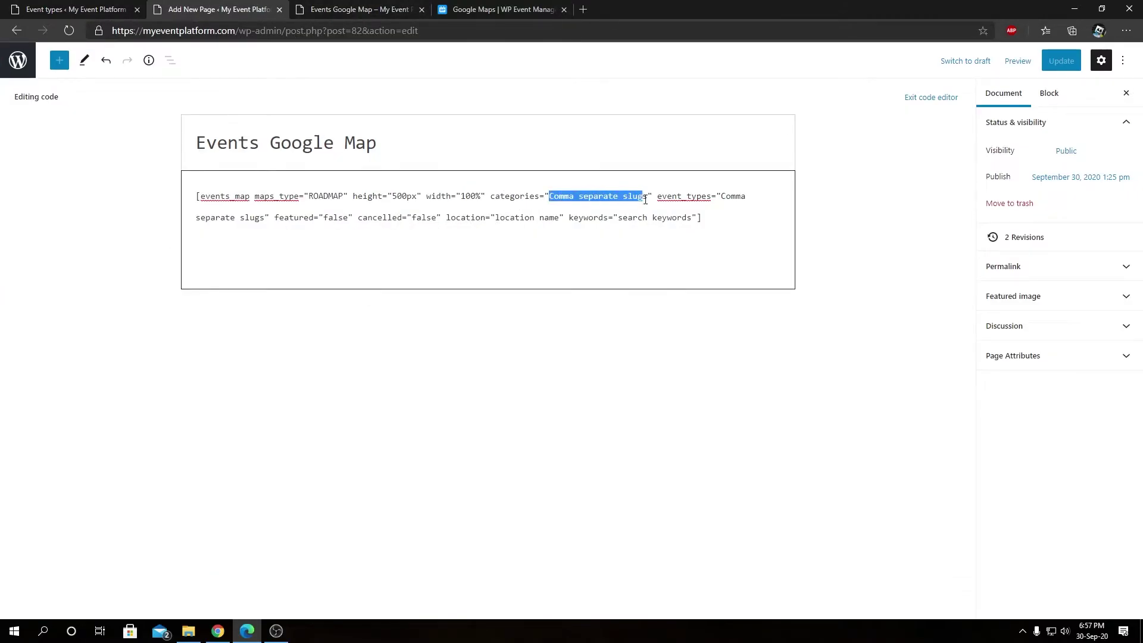
Replace the categories placeholder with the slugs 'appearance-or-signing,other' copied from Event Types.
{"action": "left_click", "coordinate": [125, 7]}
{"action": "triple_click", "coordinate": [959, 169]}
{"action": "key", "text": "ctrl+c"}
{"action": "left_click_drag", "start_coordinate": [549, 197], "coordinate": [648, 200]}
{"action": "key", "text": "ctrl+v"}
{"action": "key", "text": "BackSpace"}
{"action": "key", "text": "BackSpace"}
{"action": "key", "text": "BackSpace"}
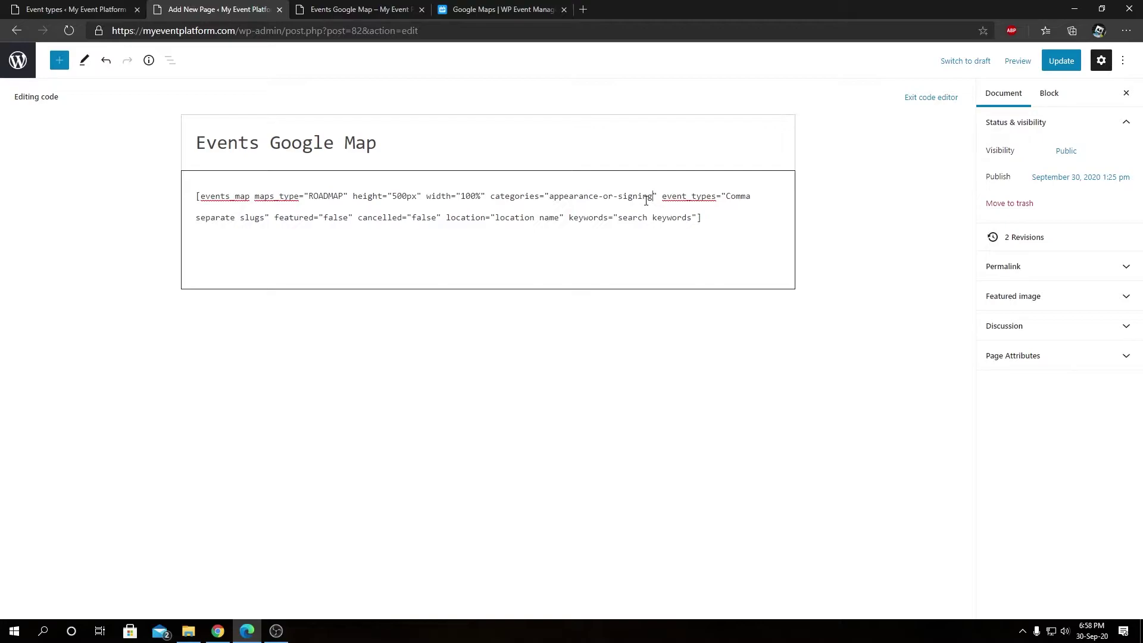
{"action": "type", "text": ","}
{"action": "key", "text": "ctrl+shift+Tab"}
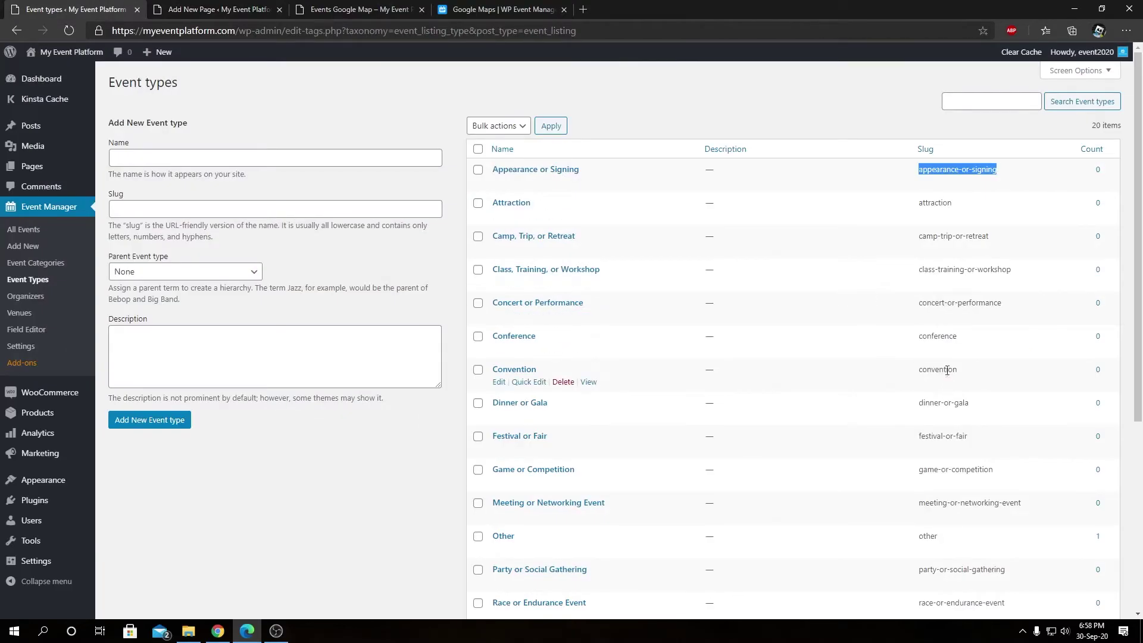
{"action": "double_click", "coordinate": [927, 536]}
{"action": "key", "text": "ctrl+c"}
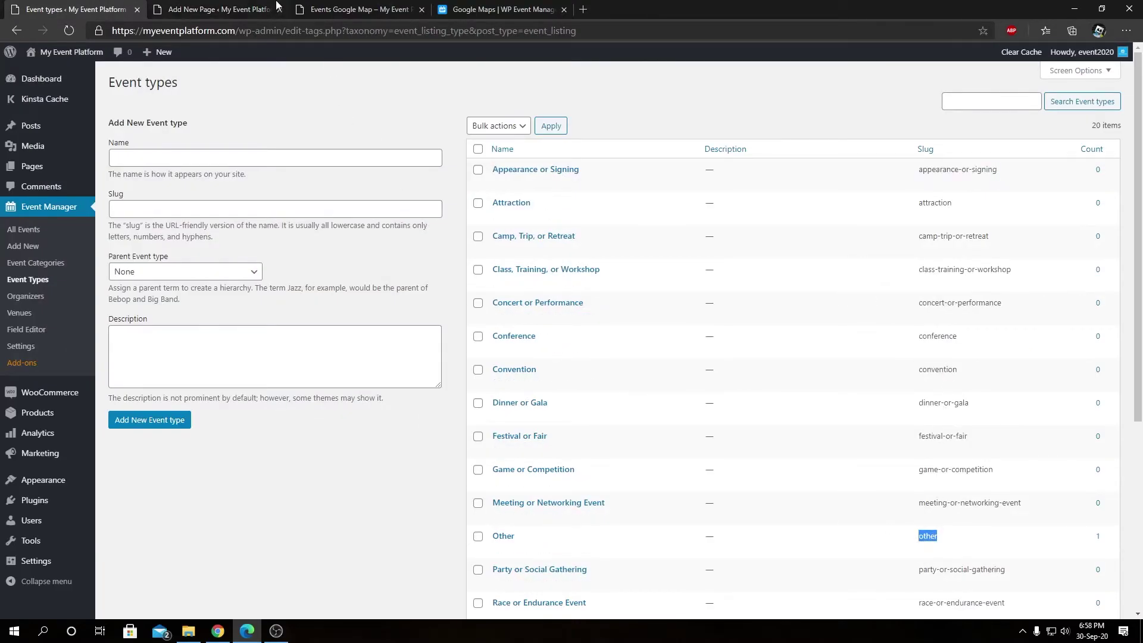
{"action": "key", "text": "ctrl+Tab"}
{"action": "key", "text": "ctrl+v"}
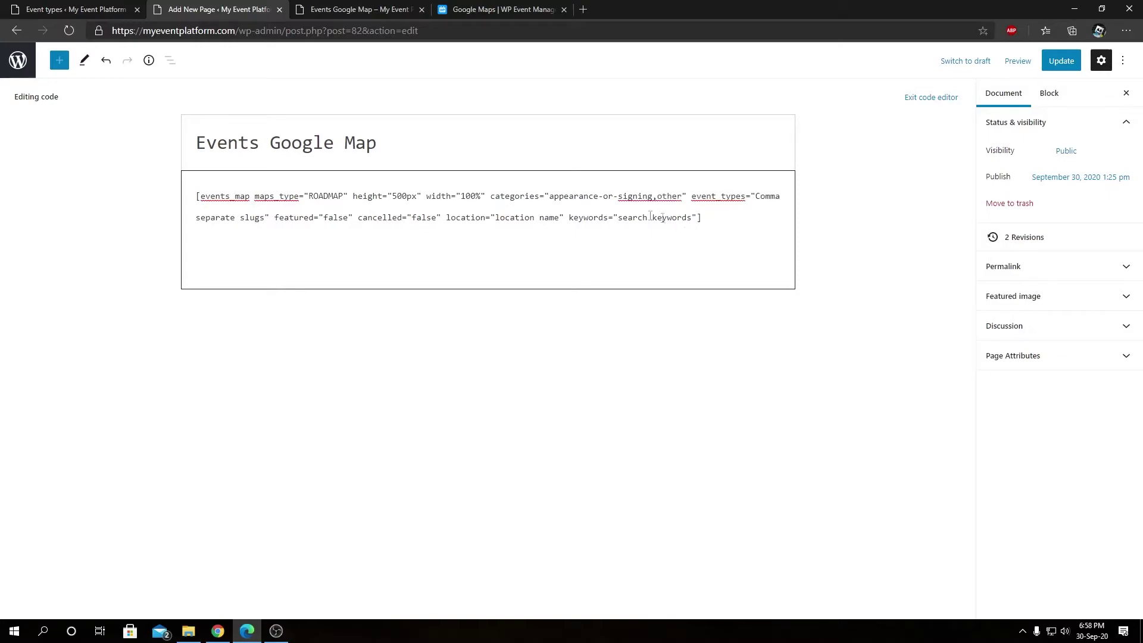
{"action": "left_click_drag", "start_coordinate": [693, 200], "coordinate": [748, 202]}
Inspect the shortcode's featured="false" attribute.
{"action": "double_click", "coordinate": [289, 219]}
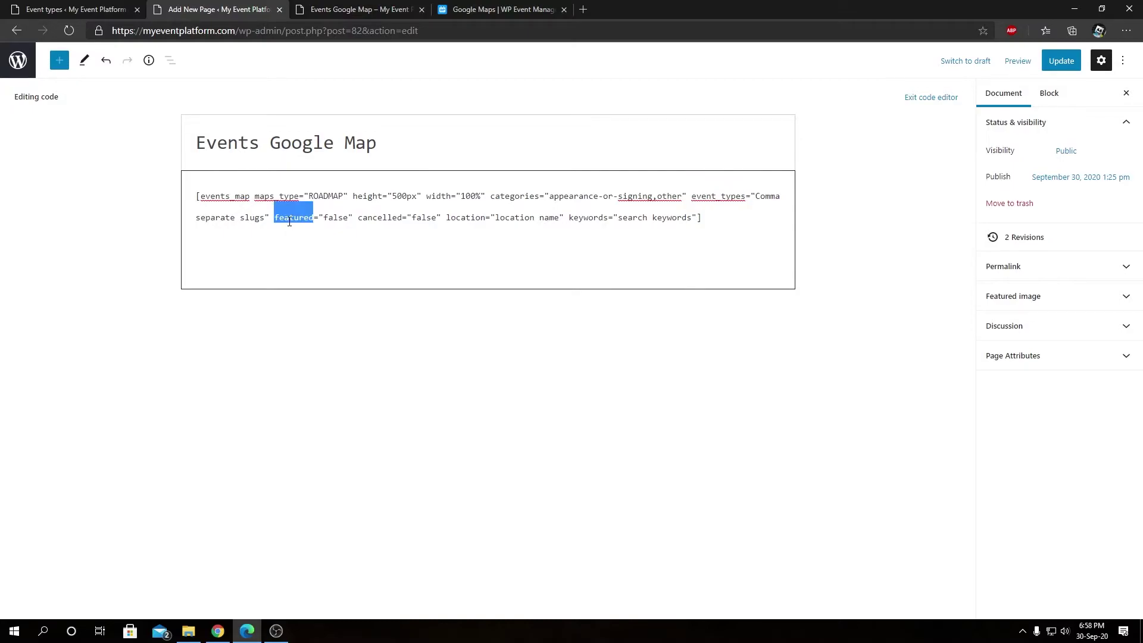
{"action": "left_click", "coordinate": [304, 218]}
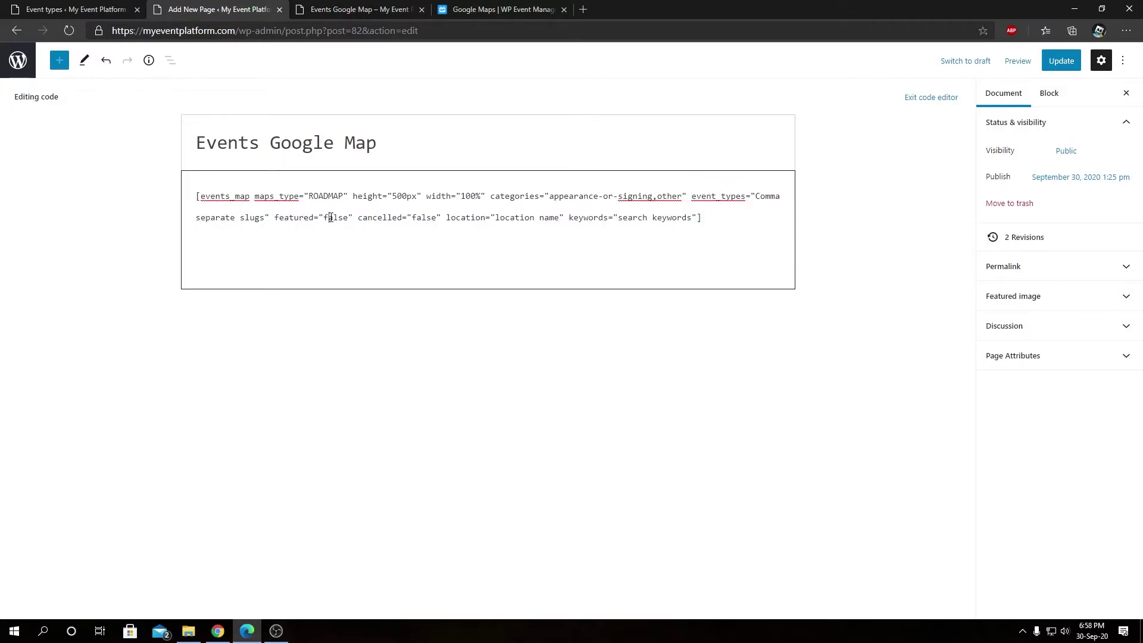
{"action": "double_click", "coordinate": [331, 218]}
Open a new event form in another tab and toggle Featured Listing on and off.
{"action": "left_click", "coordinate": [90, 9]}
{"action": "right_click", "coordinate": [24, 245]}
{"action": "left_click", "coordinate": [66, 255]}
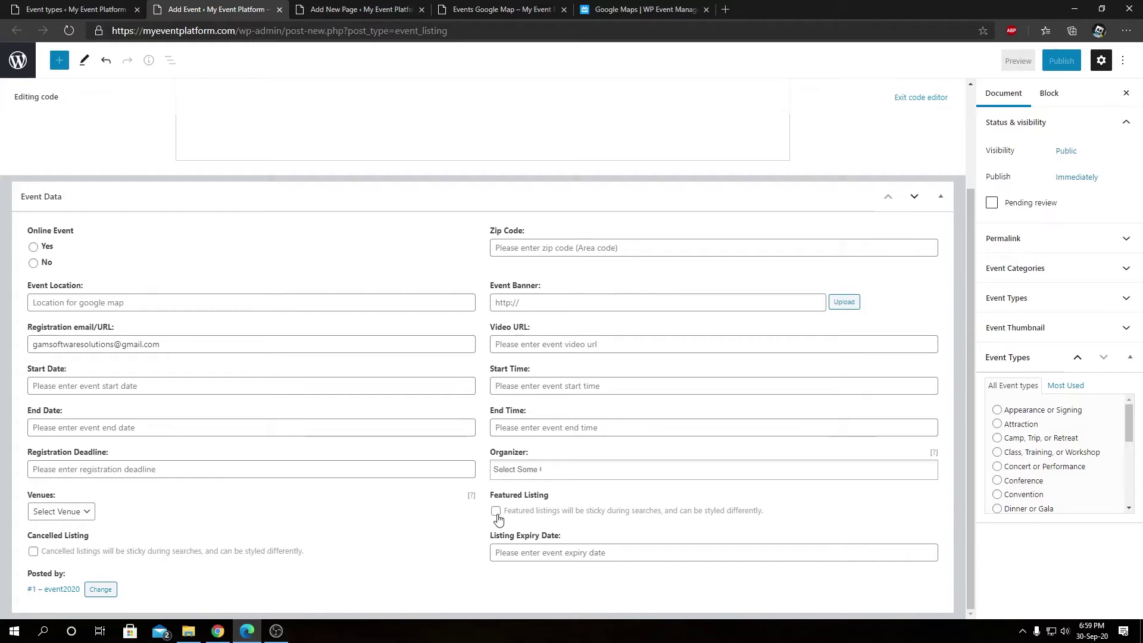
{"action": "left_click", "coordinate": [496, 511]}
{"action": "left_click", "coordinate": [393, 9]}
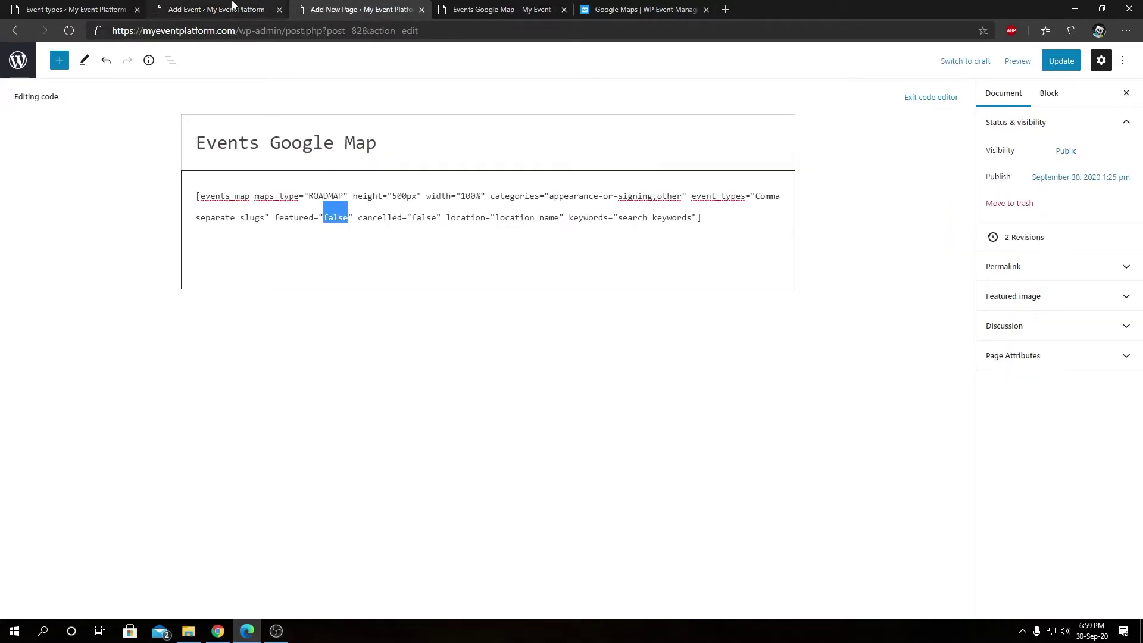
{"action": "double_click", "coordinate": [299, 223]}
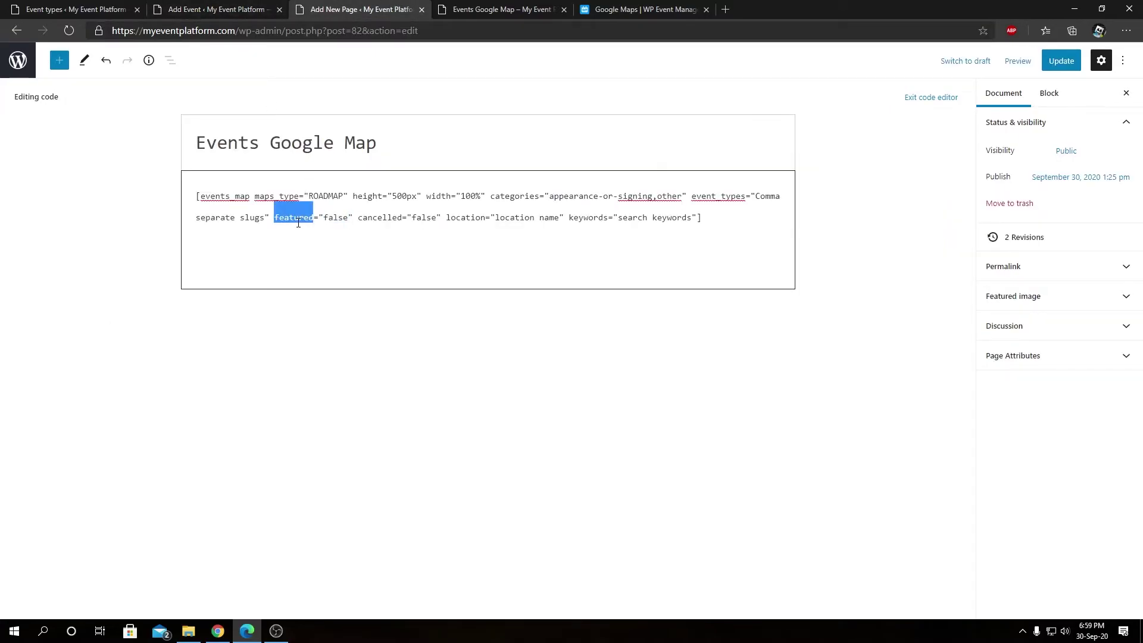
{"action": "left_click", "coordinate": [226, 9]}
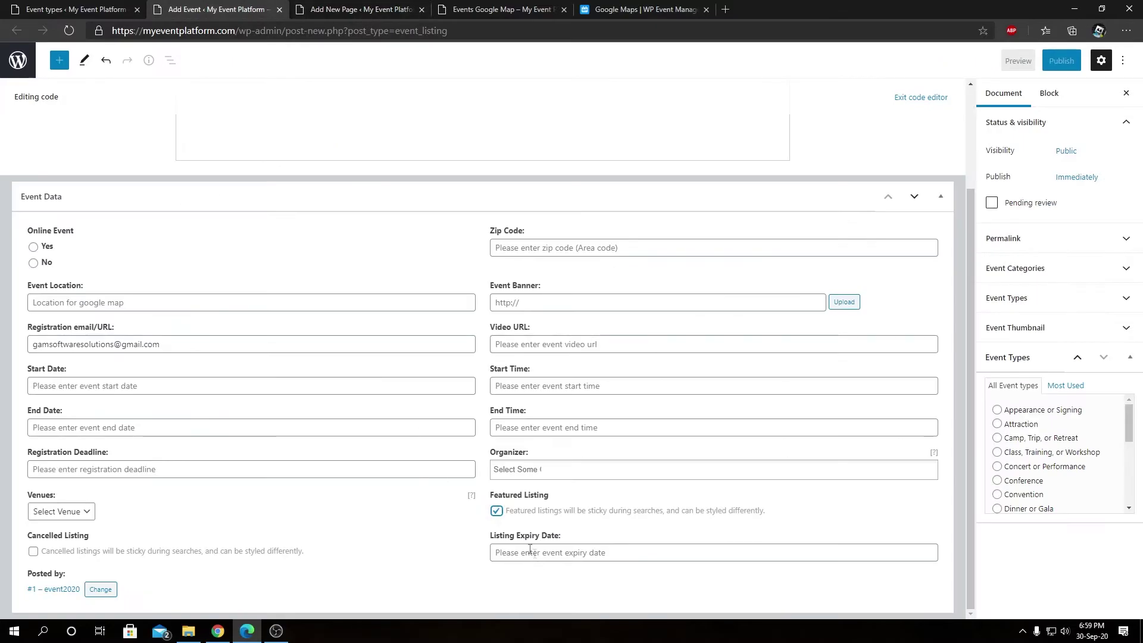
{"action": "left_click", "coordinate": [496, 511]}
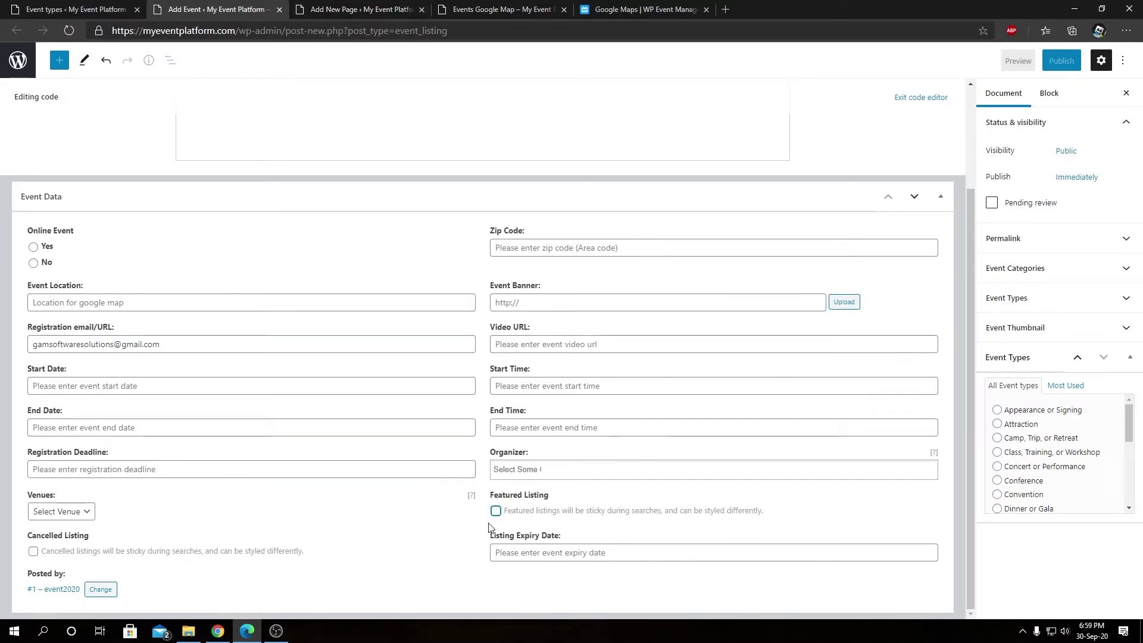
{"action": "left_click", "coordinate": [375, 11]}
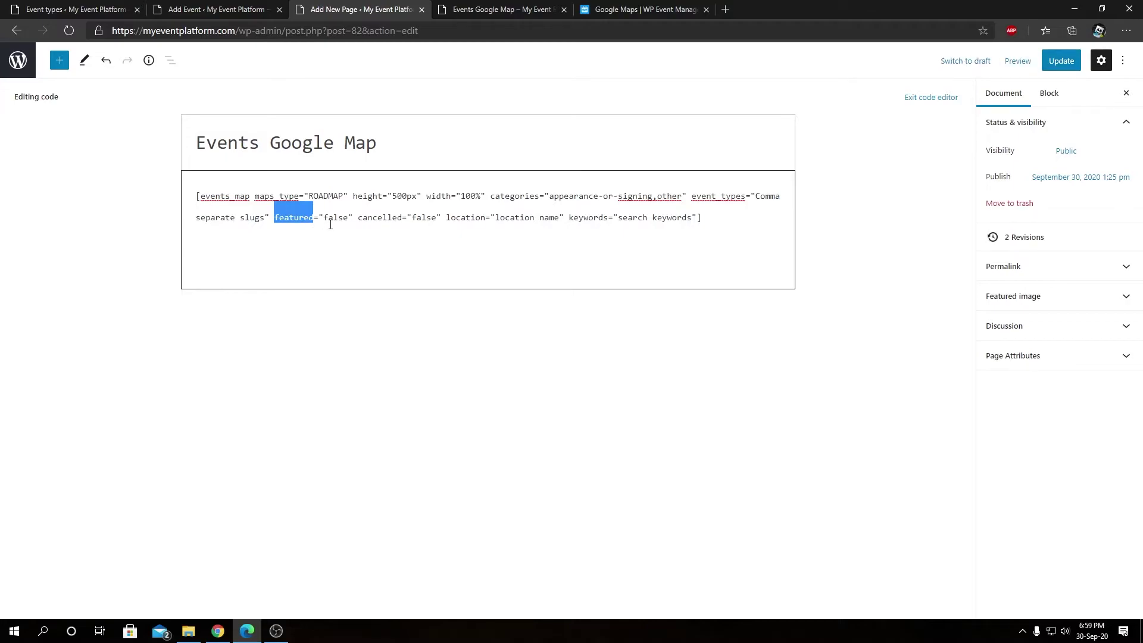
{"action": "double_click", "coordinate": [388, 218]}
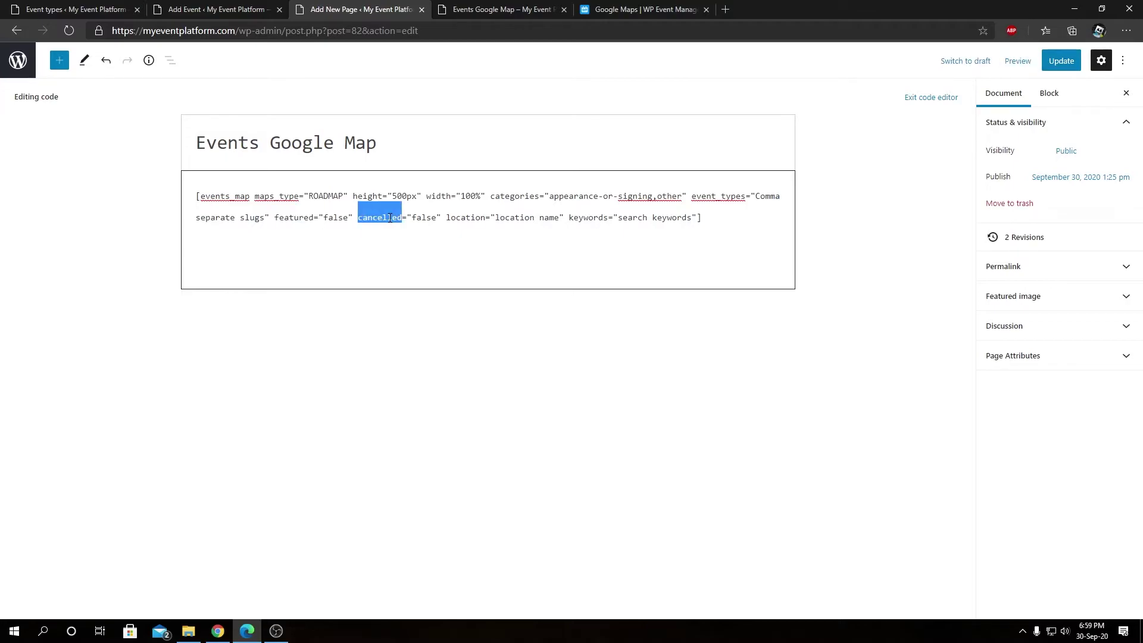
{"action": "left_click", "coordinate": [226, 7]}
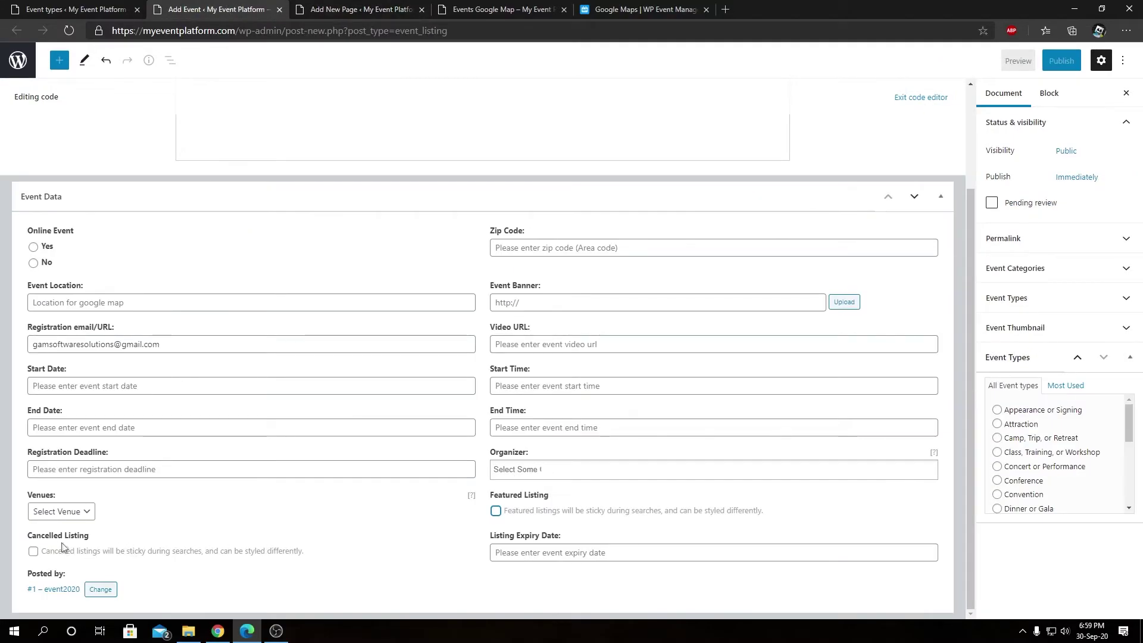
{"action": "left_click", "coordinate": [33, 552]}
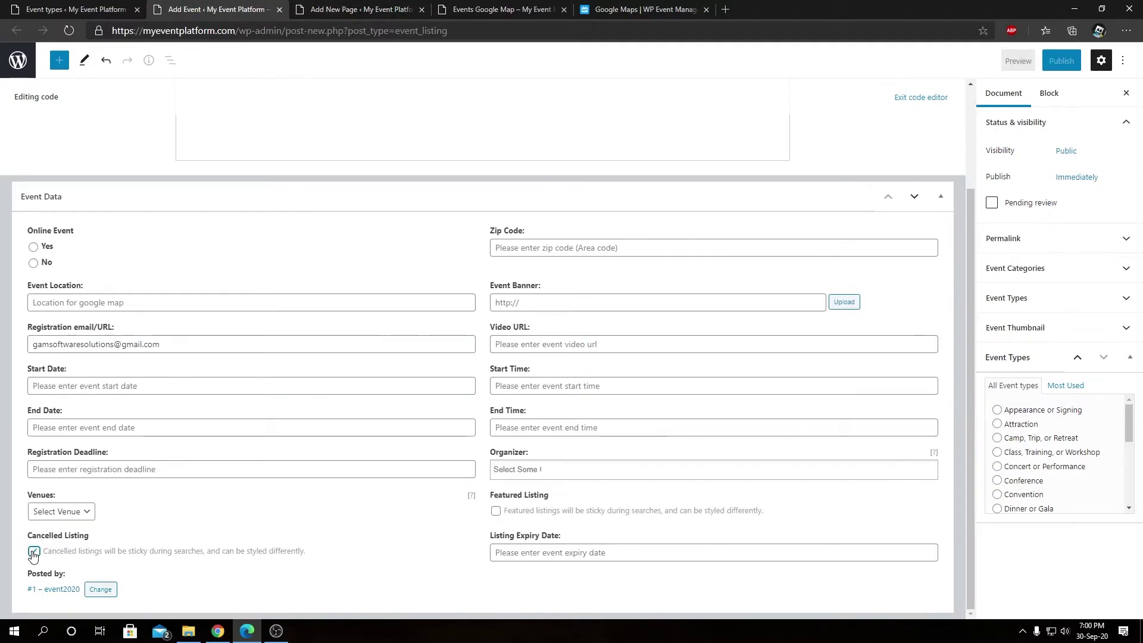
{"action": "left_click", "coordinate": [333, 9]}
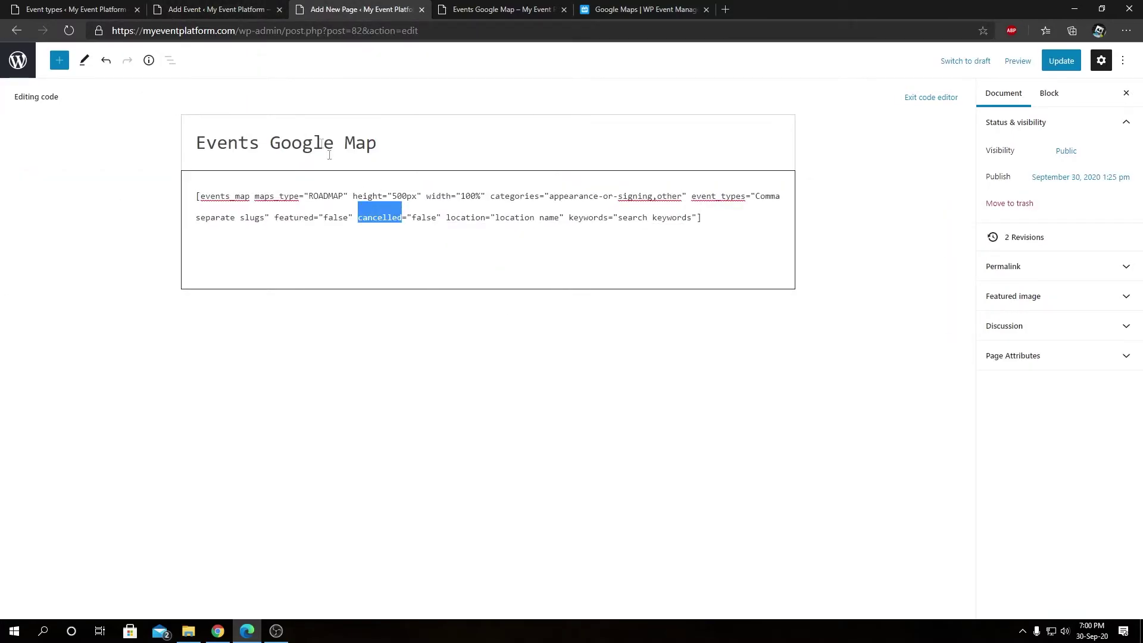
{"action": "left_click", "coordinate": [232, 9]}
{"action": "left_click", "coordinate": [33, 552]}
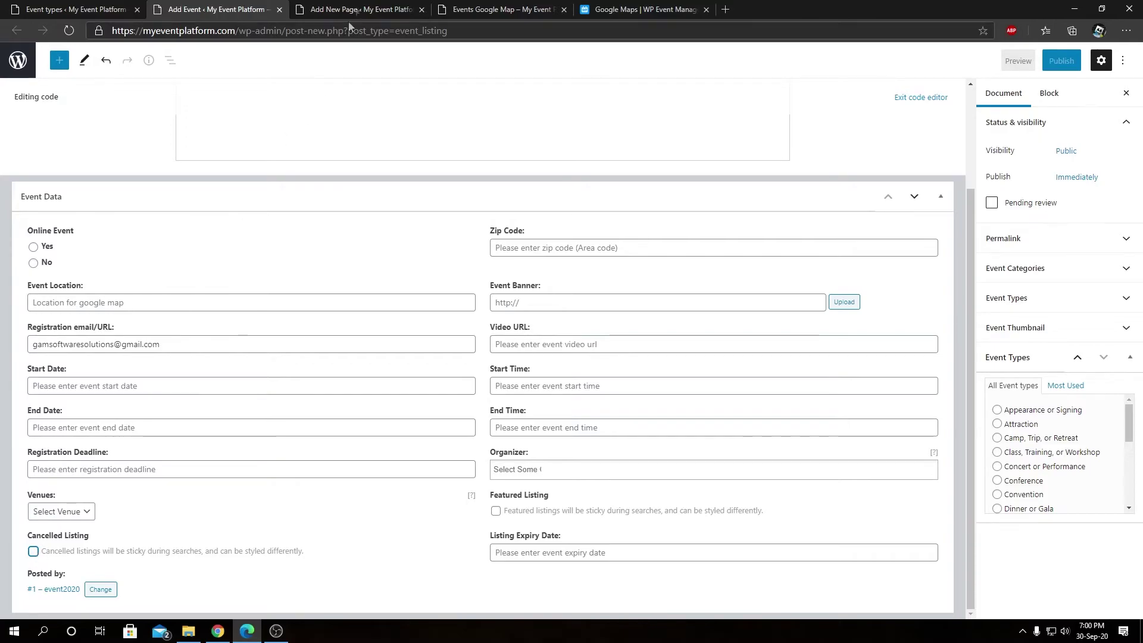
{"action": "left_click", "coordinate": [364, 10]}
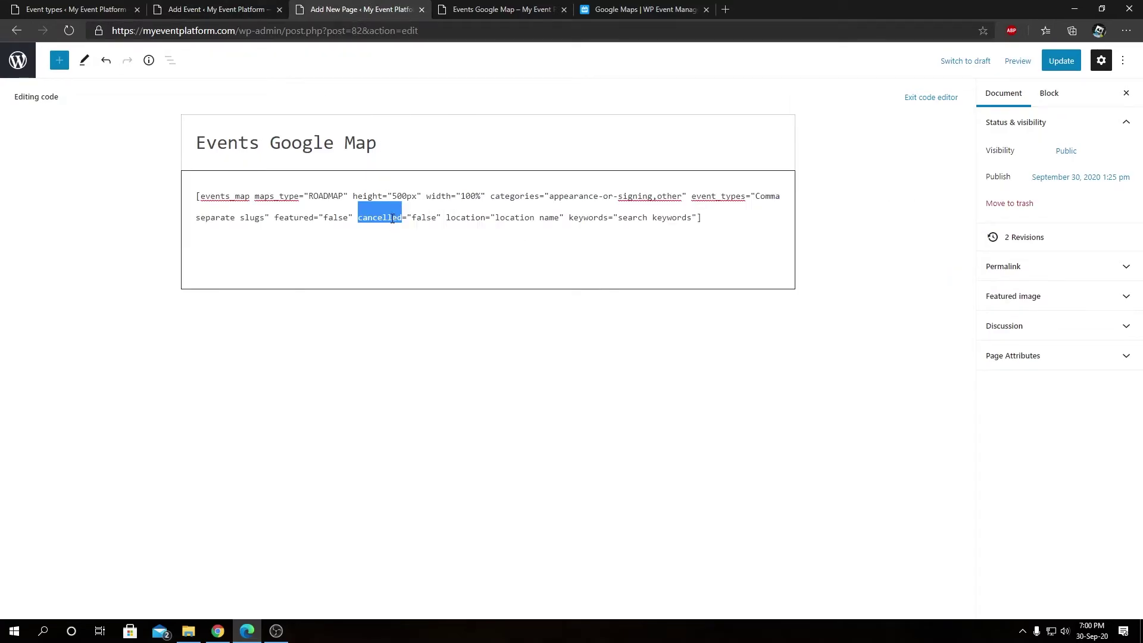
{"action": "double_click", "coordinate": [302, 219]}
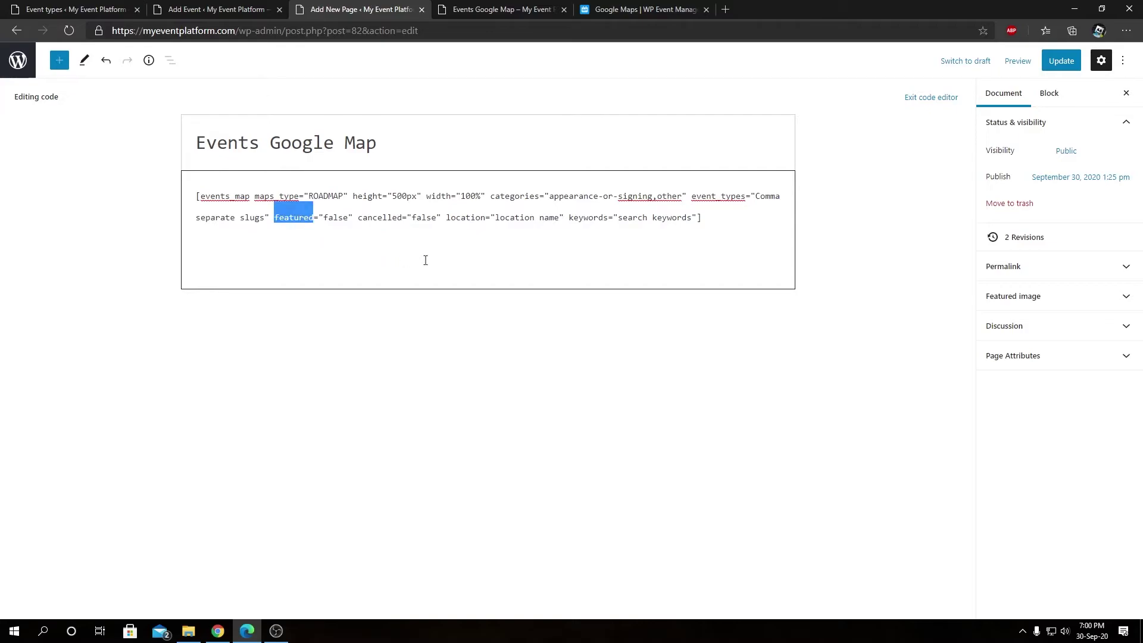
{"action": "double_click", "coordinate": [459, 217]}
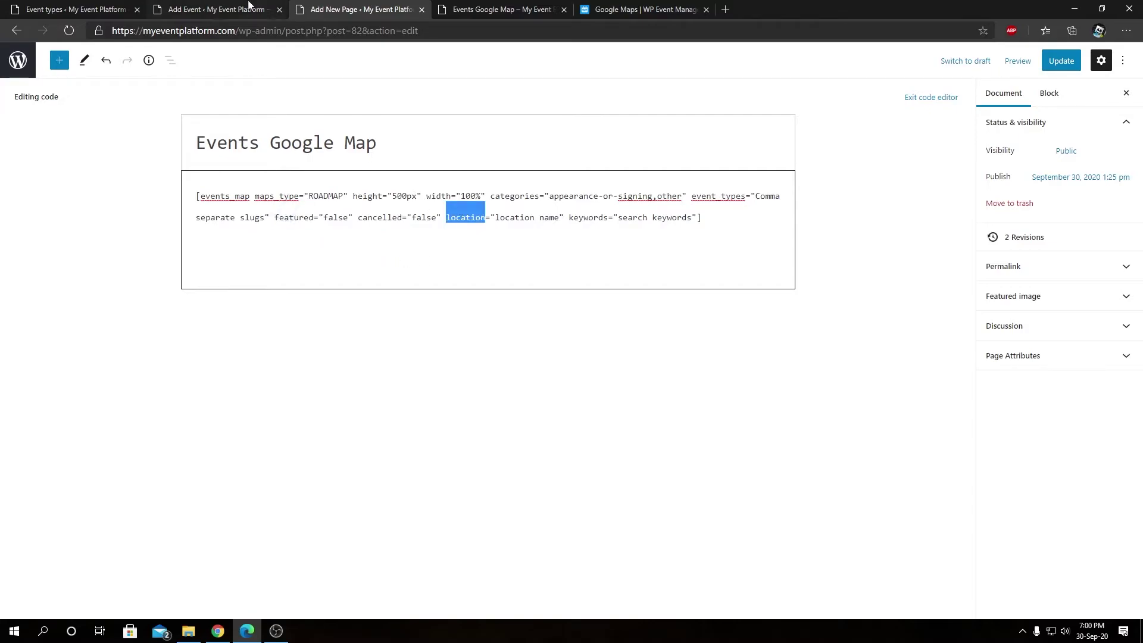
{"action": "left_click", "coordinate": [218, 9]}
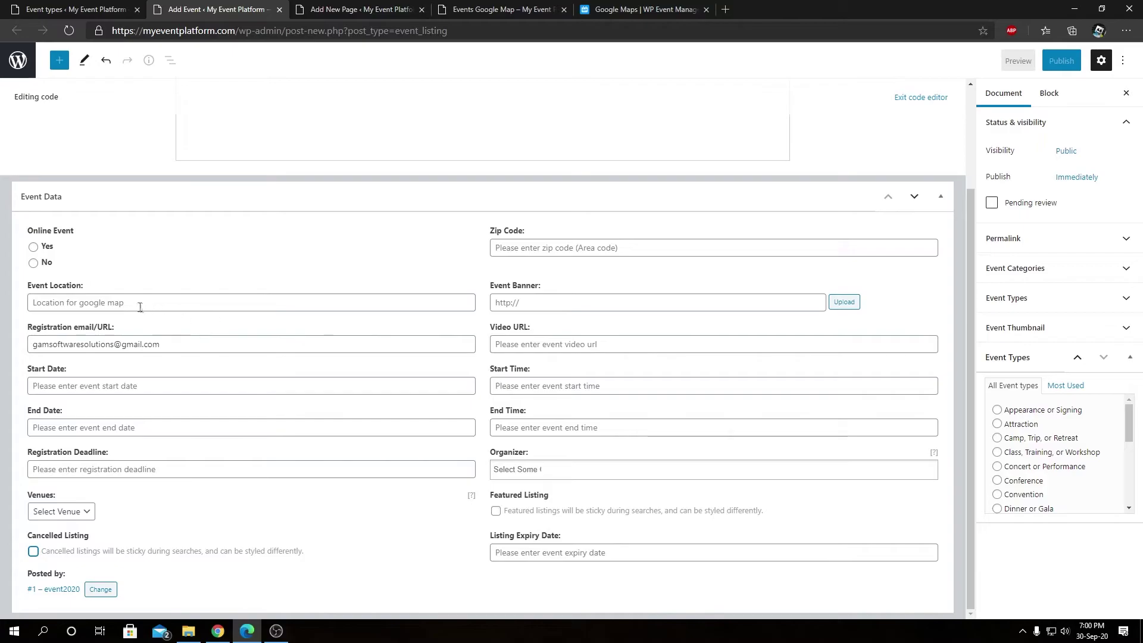
{"action": "left_click", "coordinate": [76, 304]}
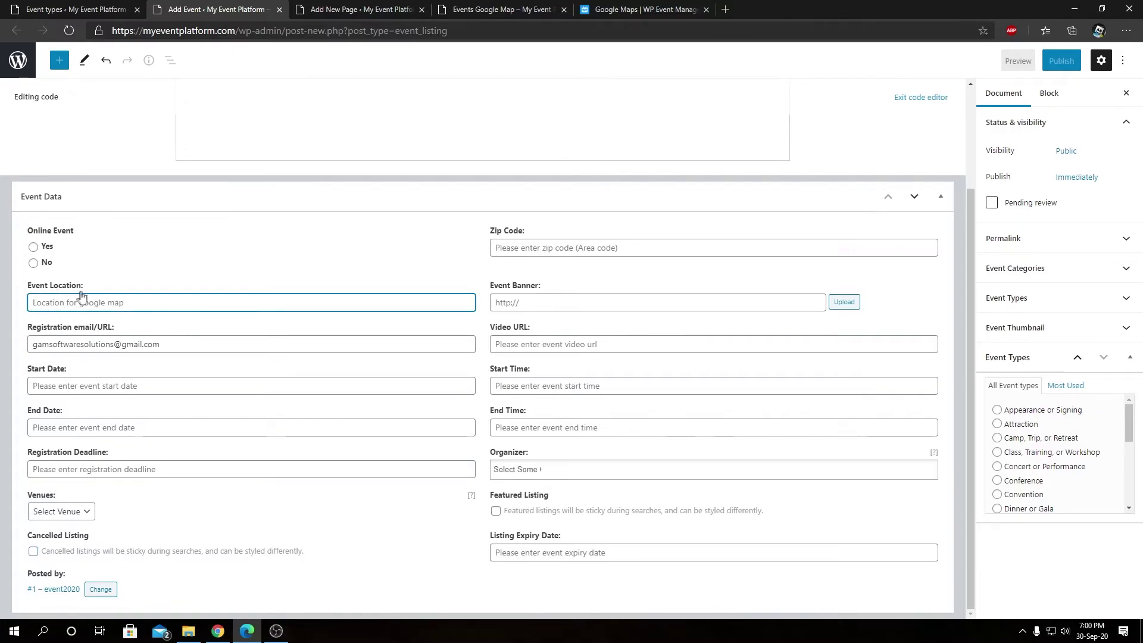
{"action": "left_click", "coordinate": [396, 9]}
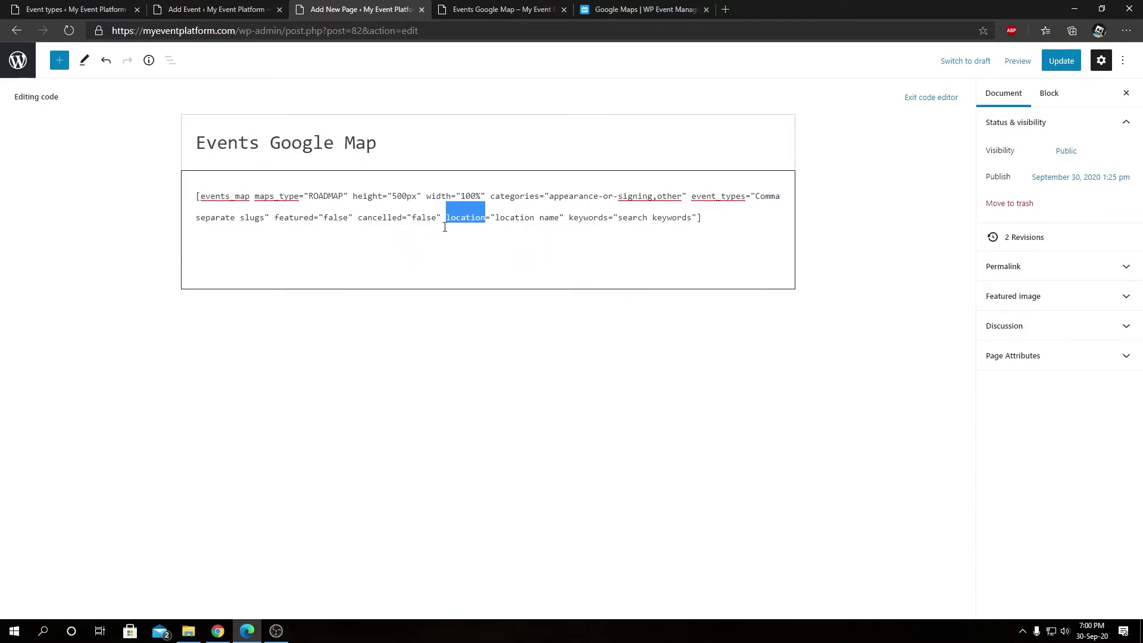
{"action": "double_click", "coordinate": [595, 221]}
{"action": "left_click_drag", "start_coordinate": [621, 219], "coordinate": [685, 216]}
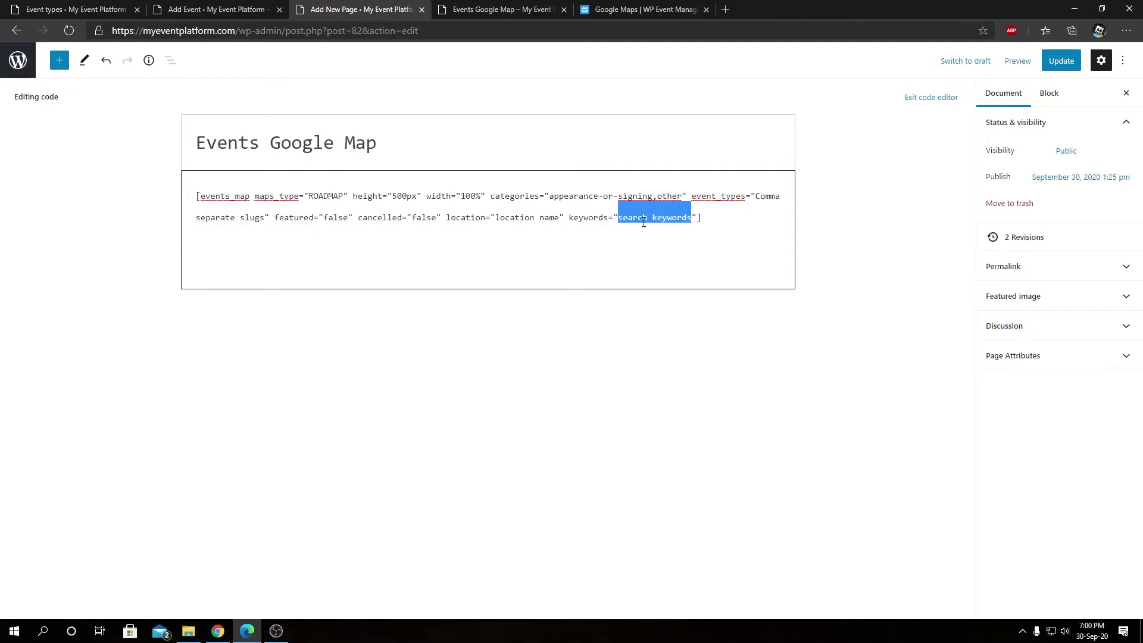
Delete the attributes from categories through keywords, leaving maps_type, height and width.
{"action": "key", "text": "ctrl+Tab"}
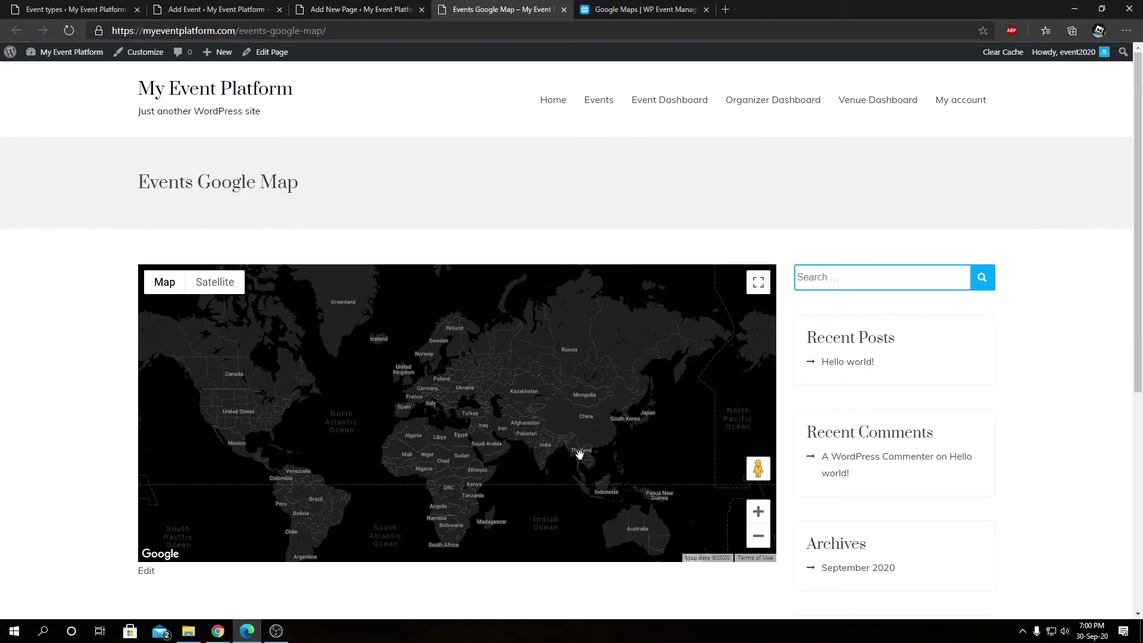
{"action": "left_click_drag", "start_coordinate": [580, 454], "coordinate": [553, 415]}
{"action": "key", "text": "ctrl+shift+Tab"}
{"action": "left_click_drag", "start_coordinate": [490, 197], "coordinate": [699, 221]}
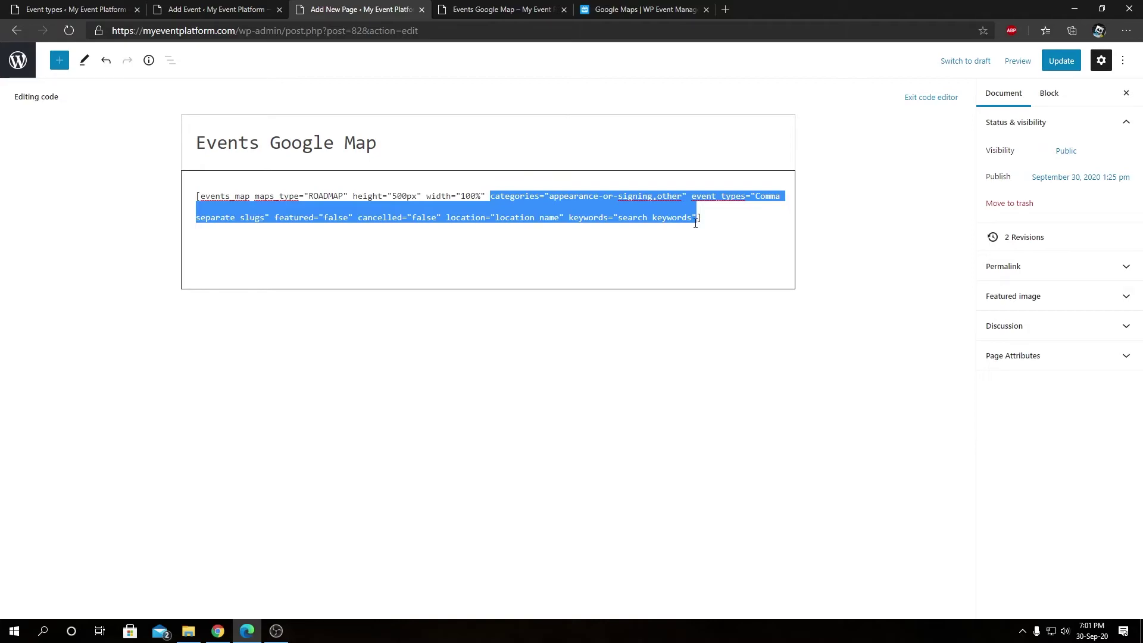
{"action": "key", "text": "BackSpace"}
{"action": "key", "text": "BackSpace"}
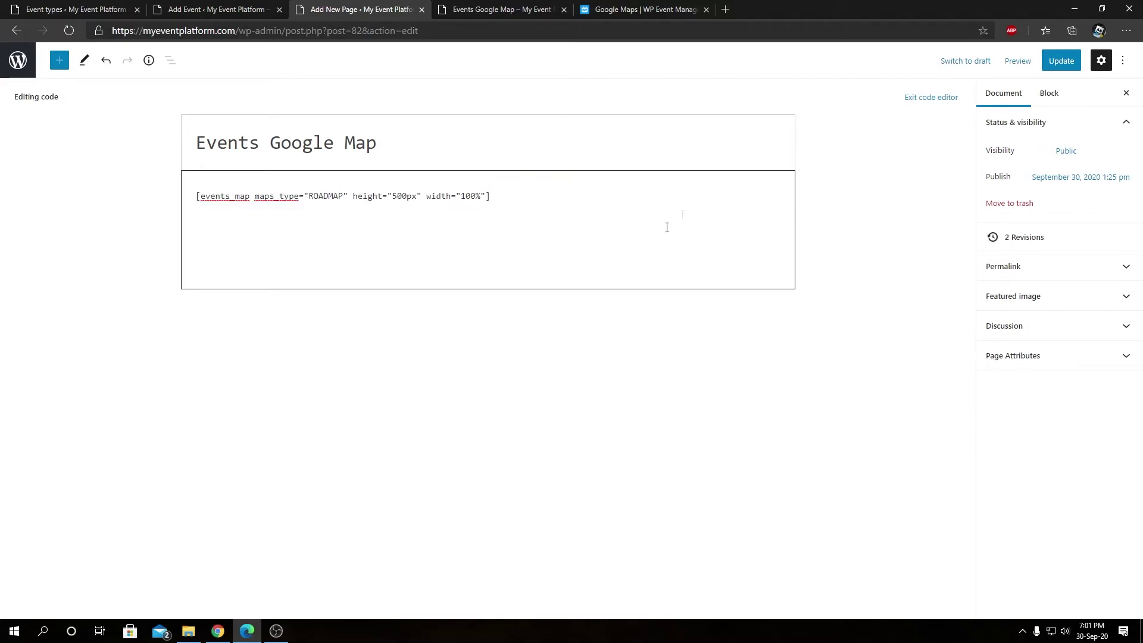
Update the page and view the live map with its single marker.
{"action": "left_click", "coordinate": [470, 9]}
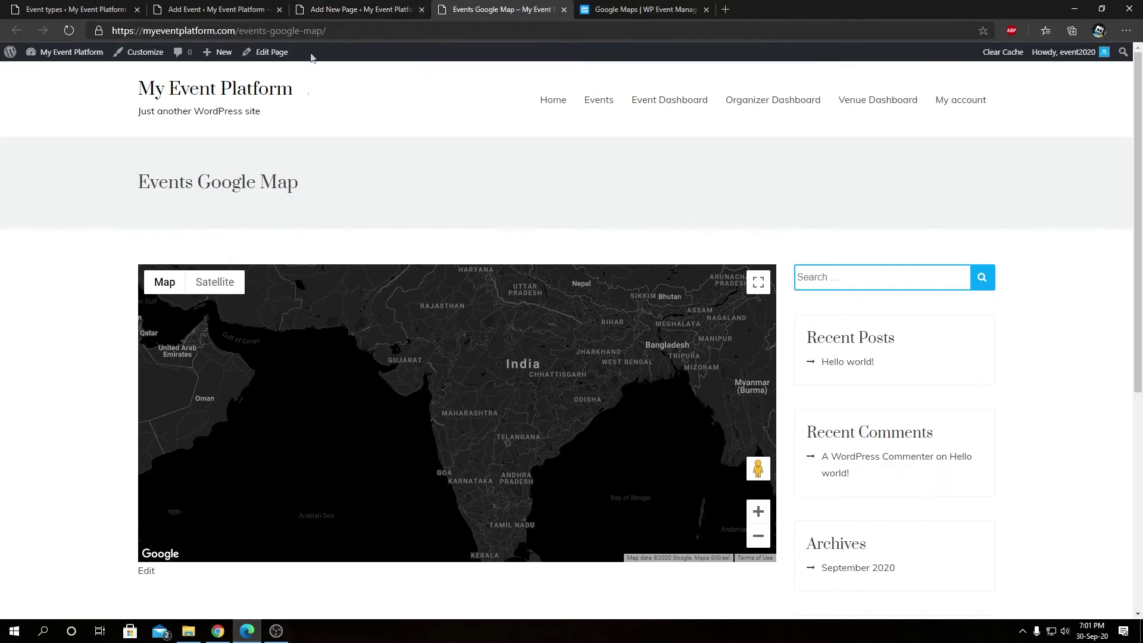
{"action": "left_click", "coordinate": [358, 8]}
{"action": "left_click", "coordinate": [1062, 60]}
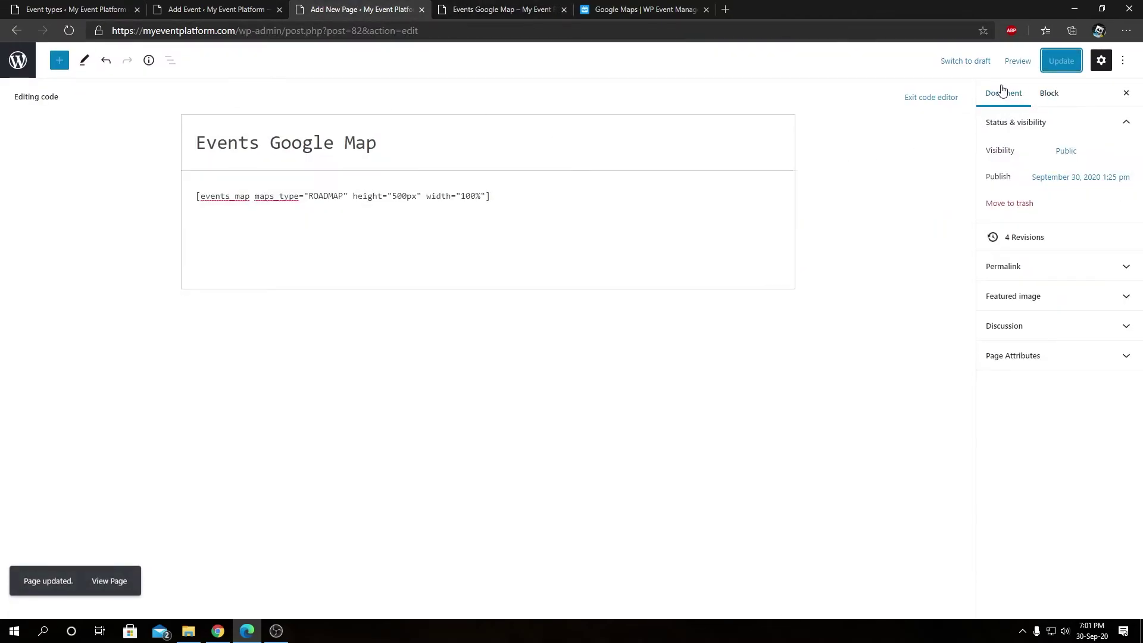
{"action": "left_click", "coordinate": [470, 9]}
{"action": "key", "text": "F5"}
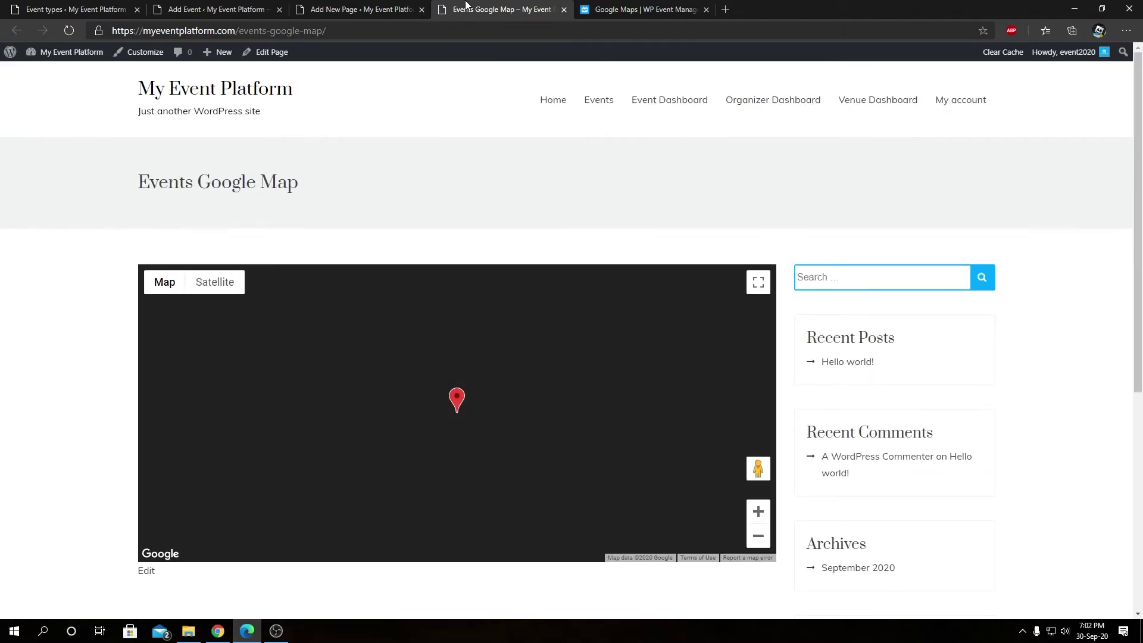
{"action": "left_click", "coordinate": [759, 537]}
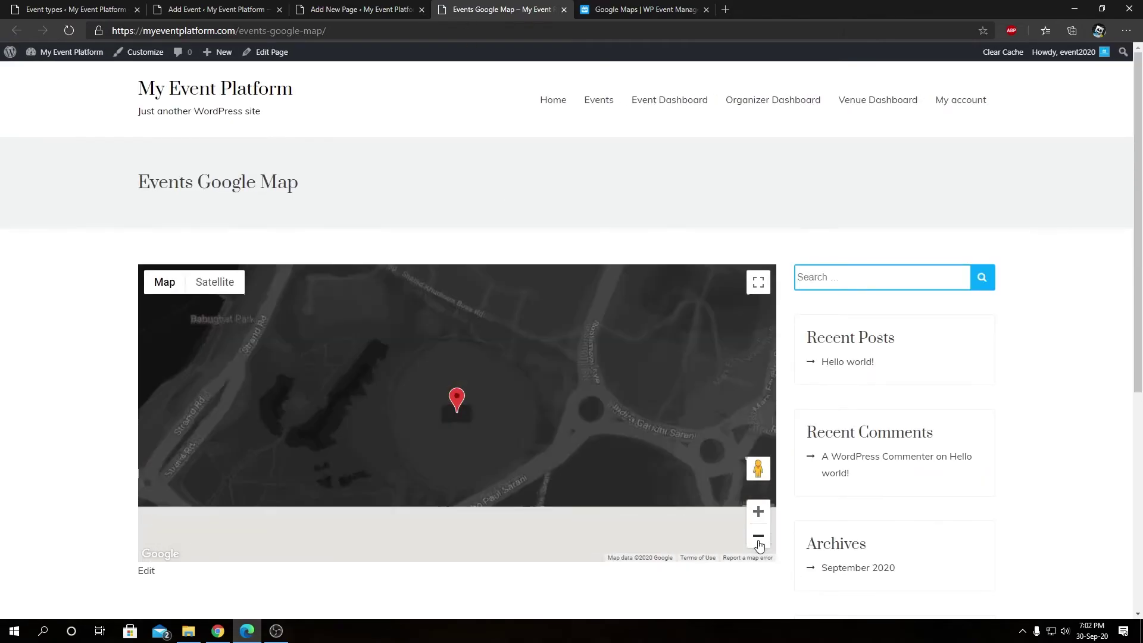
{"action": "left_click", "coordinate": [758, 537]}
{"action": "left_click", "coordinate": [759, 537]}
{"action": "left_click", "coordinate": [759, 537]}
{"action": "left_click", "coordinate": [759, 537]}
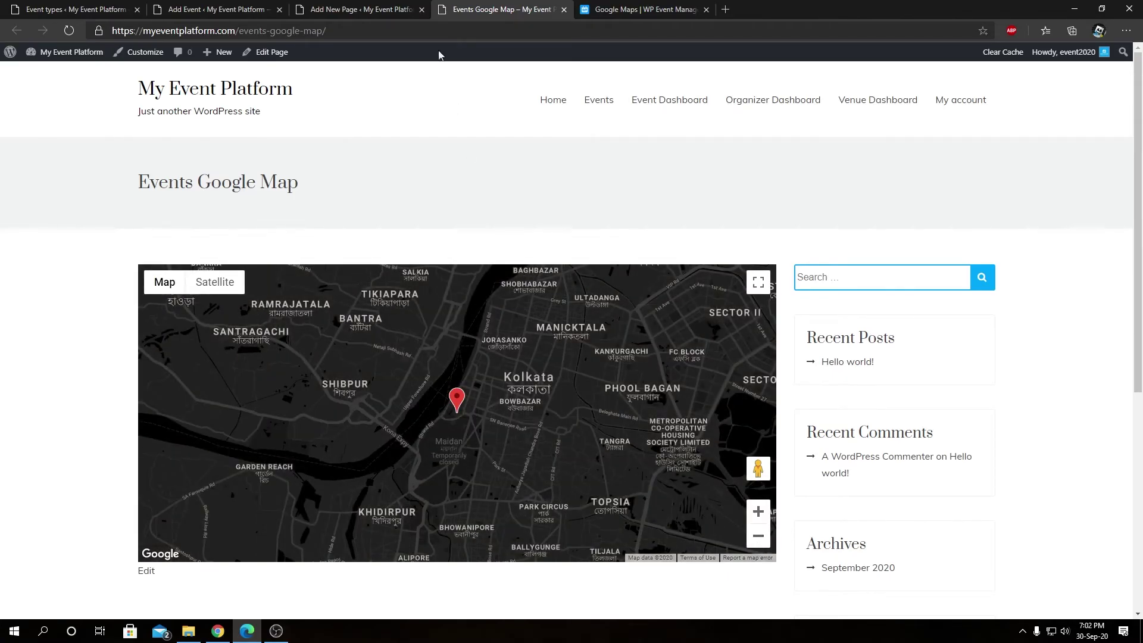
{"action": "left_click", "coordinate": [396, 8]}
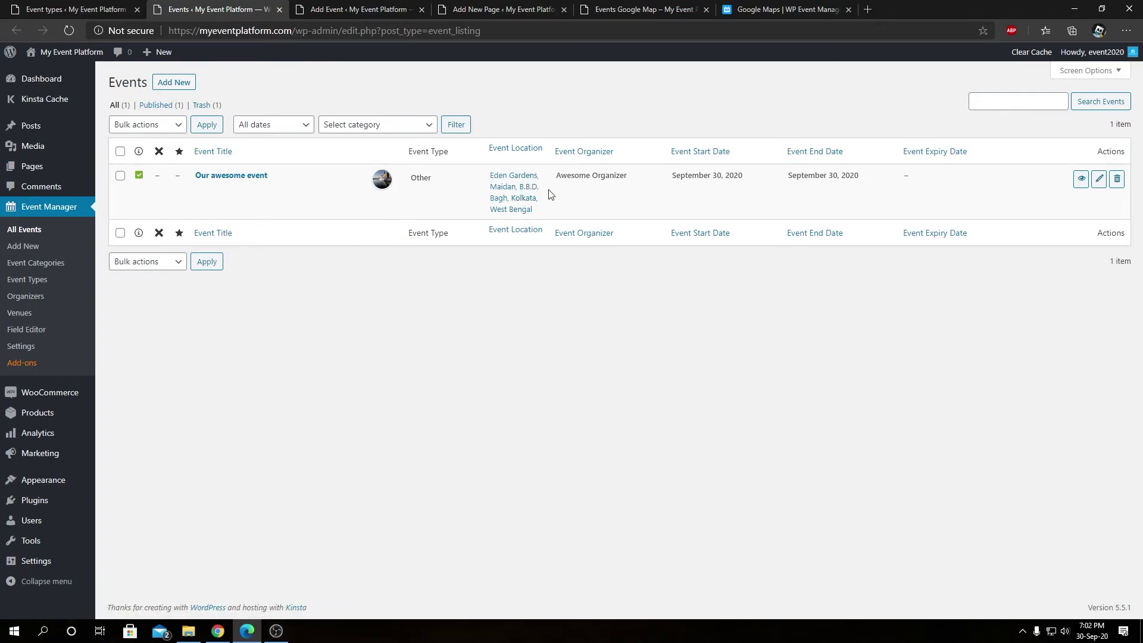
{"action": "left_click", "coordinate": [510, 8]}
{"action": "left_click", "coordinate": [649, 9]}
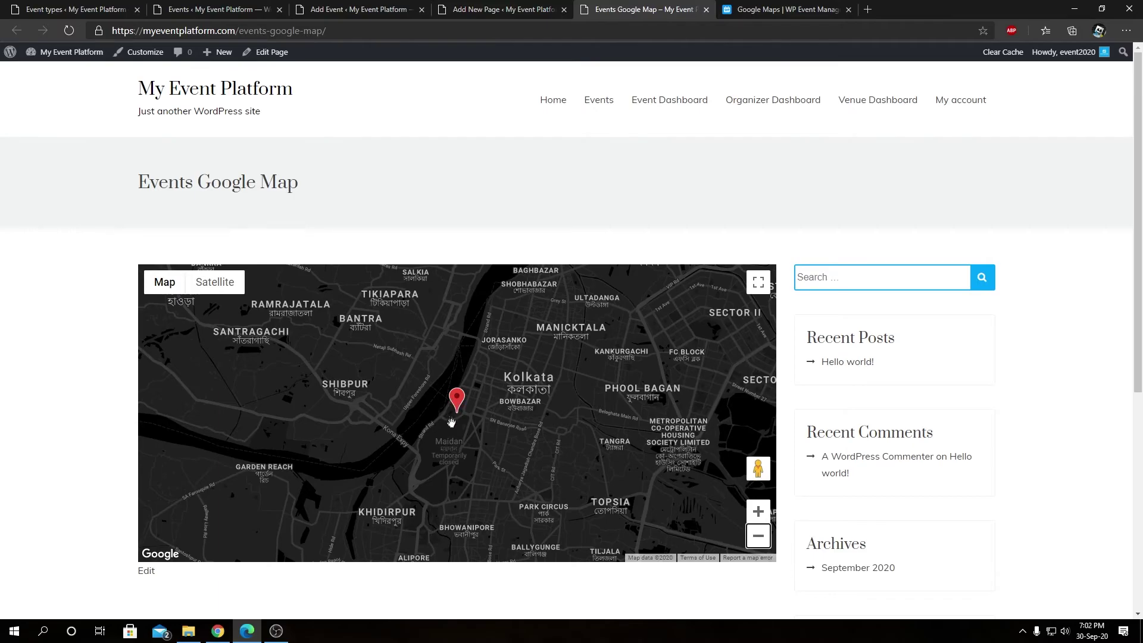
{"action": "scroll", "coordinate": [455, 413], "scroll_direction": "up", "scroll_amount": 2}
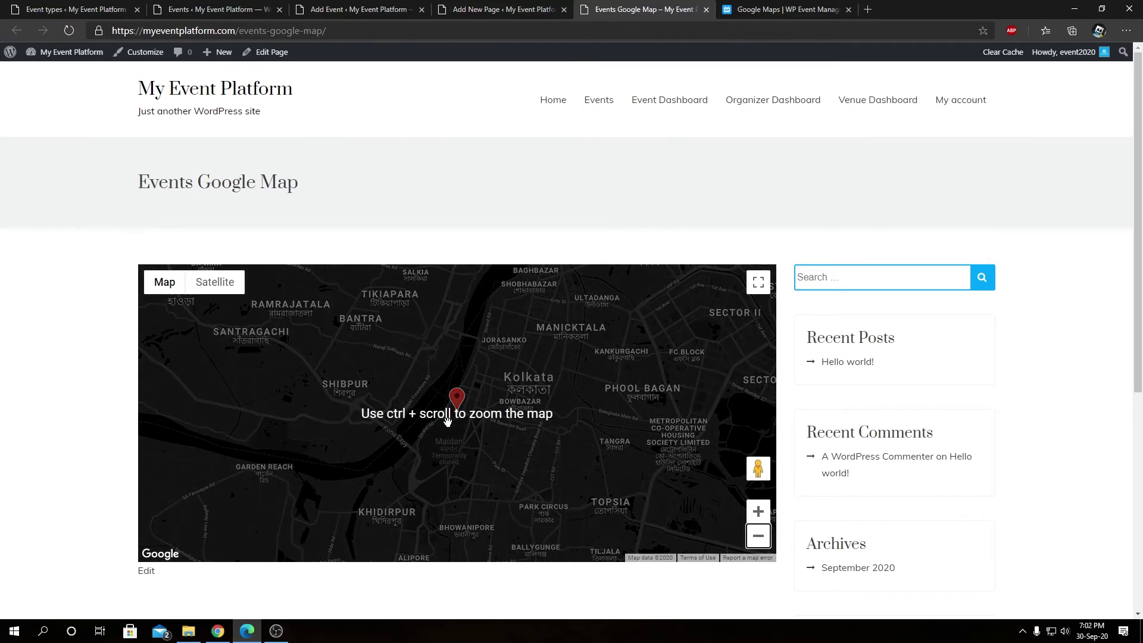
{"action": "scroll", "coordinate": [448, 420], "scroll_direction": "up", "scroll_amount": 5}
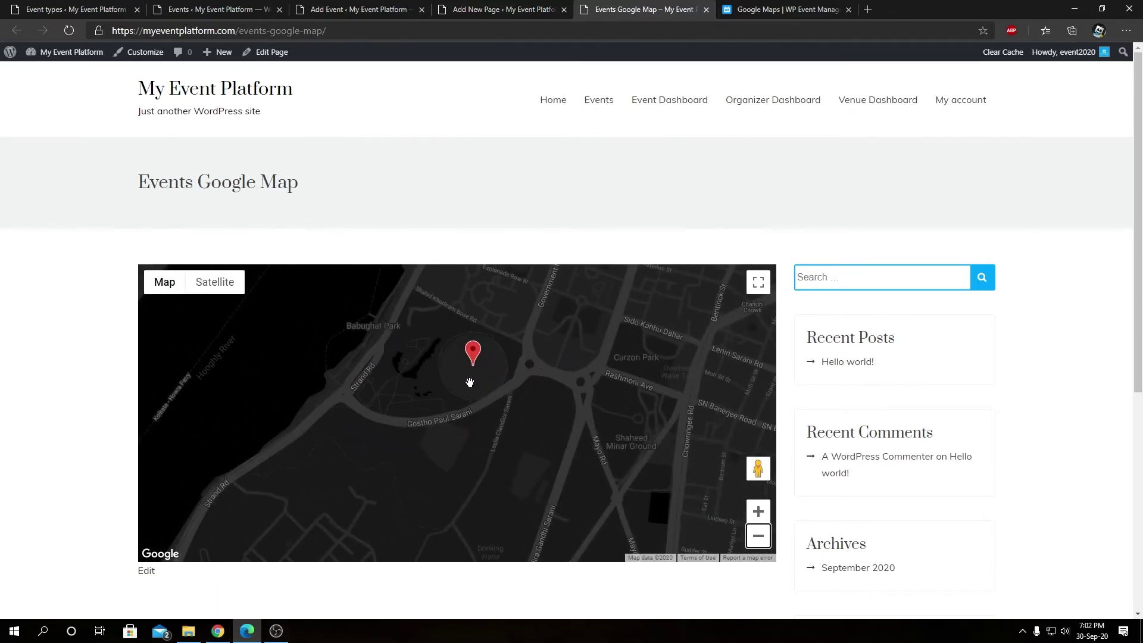
{"action": "key", "text": "ctrl+shift+Tab"}
{"action": "key", "text": "ctrl+shift+Tab"}
{"action": "key", "text": "ctrl+shift+Tab"}
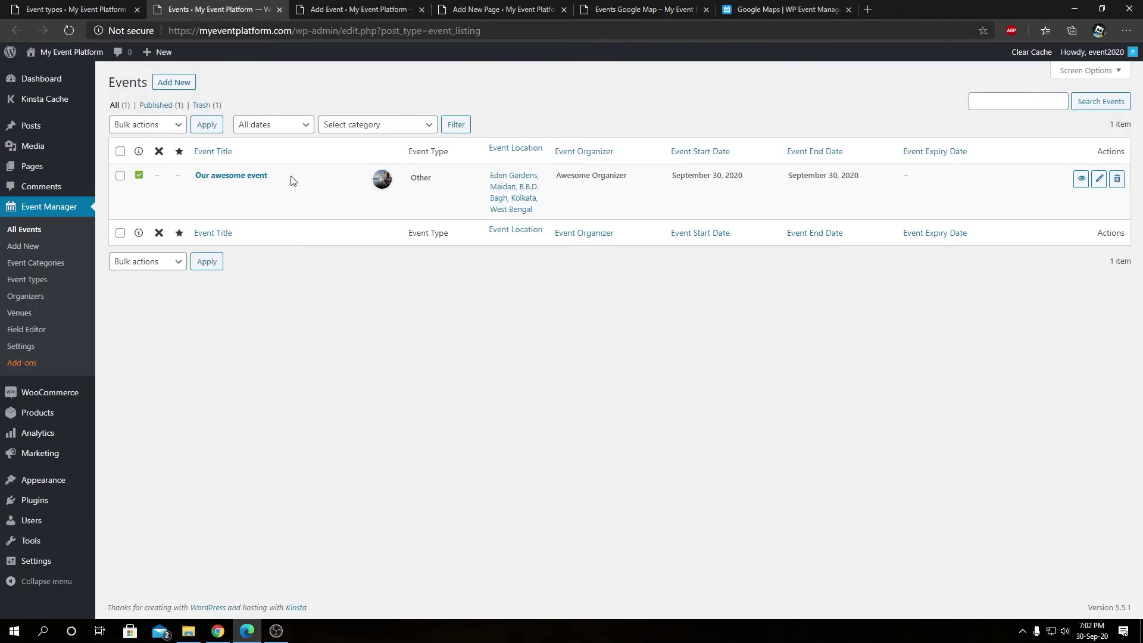
{"action": "key", "text": "ctrl+Tab"}
{"action": "key", "text": "ctrl+Tab"}
{"action": "key", "text": "ctrl+Tab"}
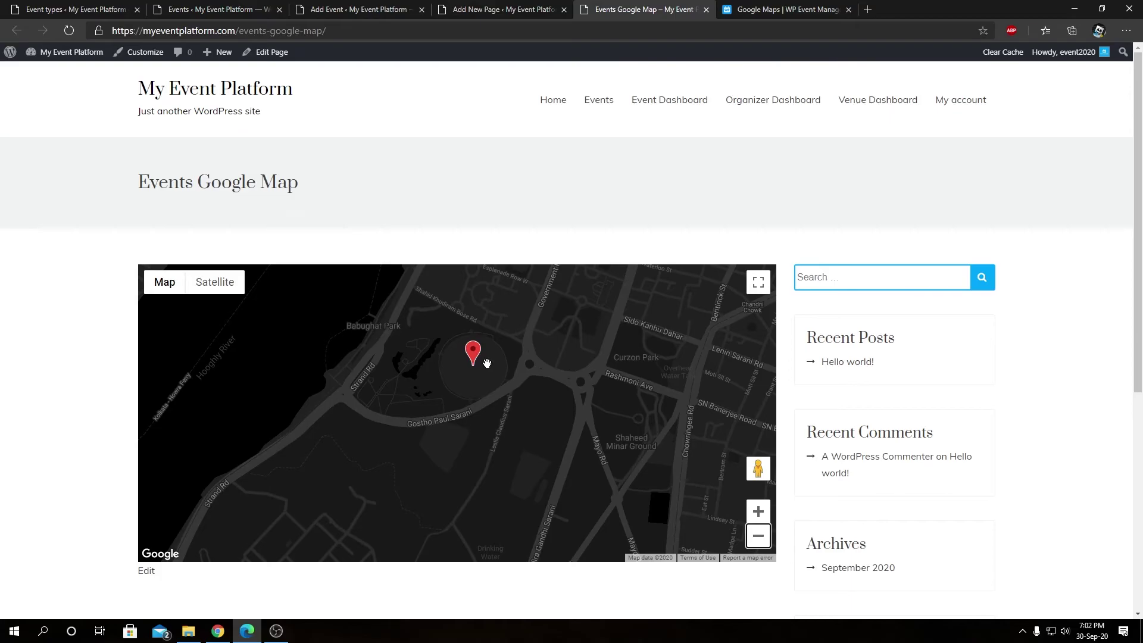
{"action": "left_click", "coordinate": [758, 537]}
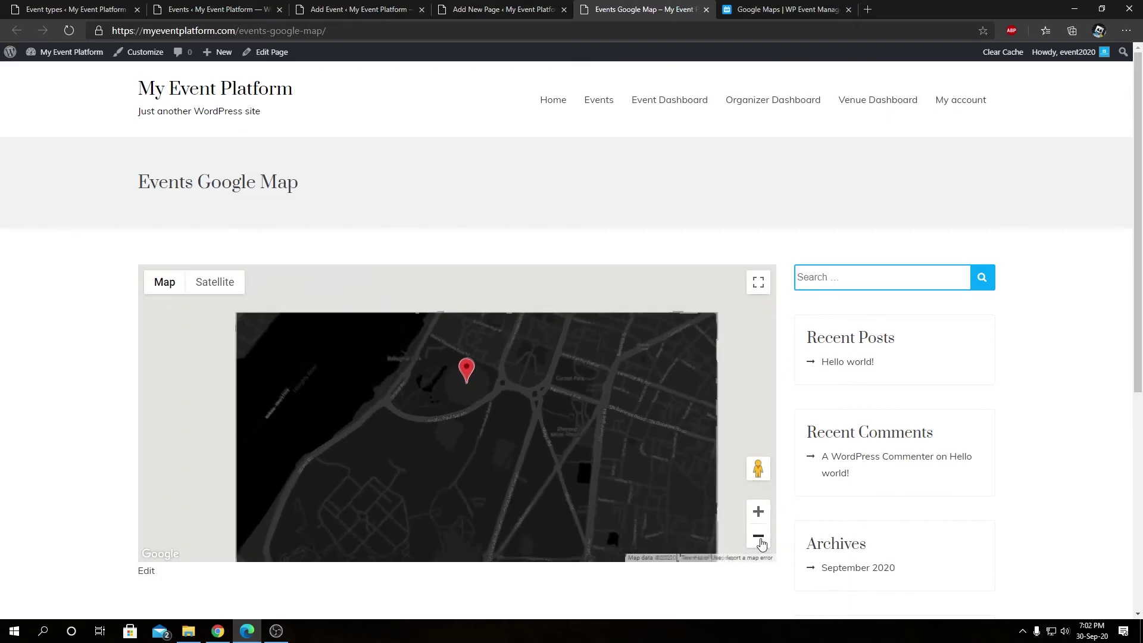
{"action": "left_click", "coordinate": [760, 540]}
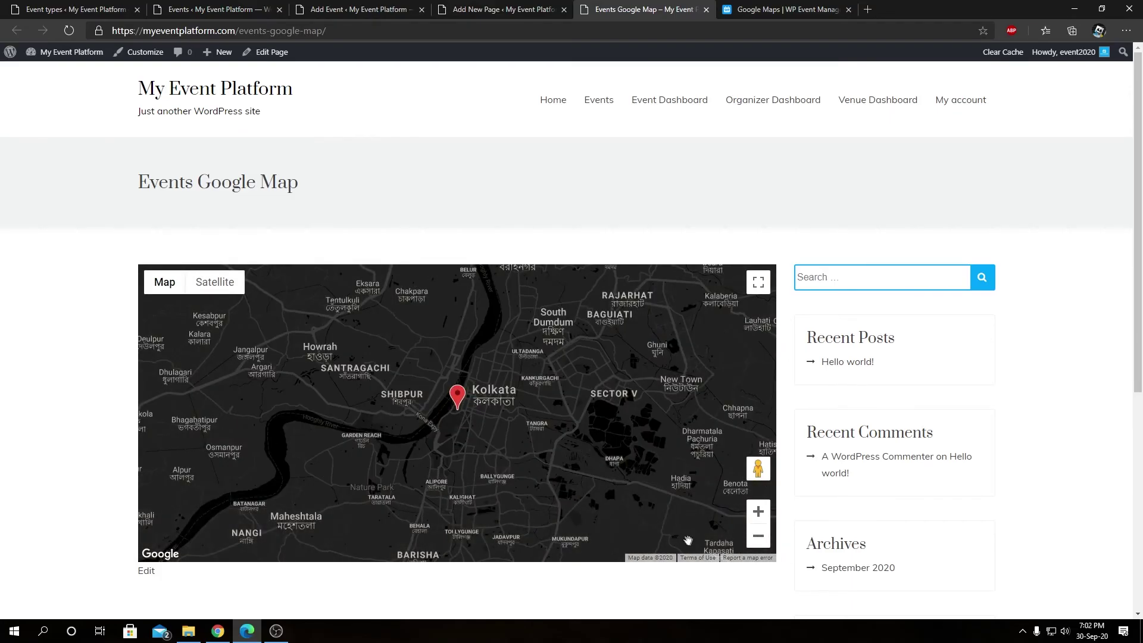
{"action": "left_click", "coordinate": [758, 537]}
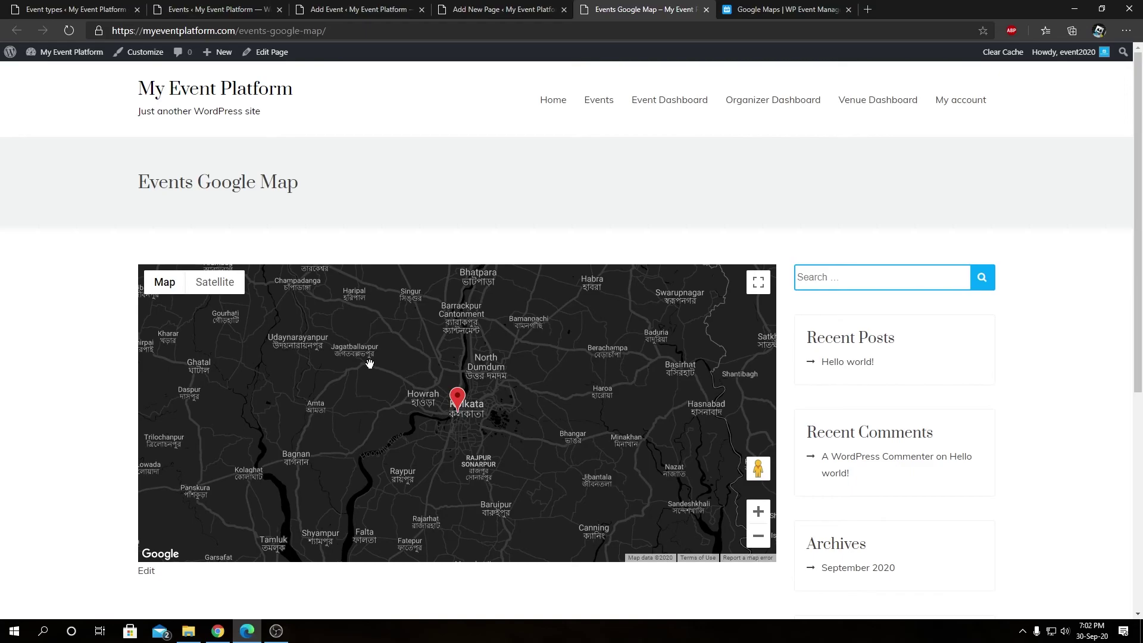
{"action": "left_click", "coordinate": [334, 9]}
Return to the live Events Google Map page with its full-width roadmap centred on the Kolkata marker.
{"action": "left_click", "coordinate": [485, 7]}
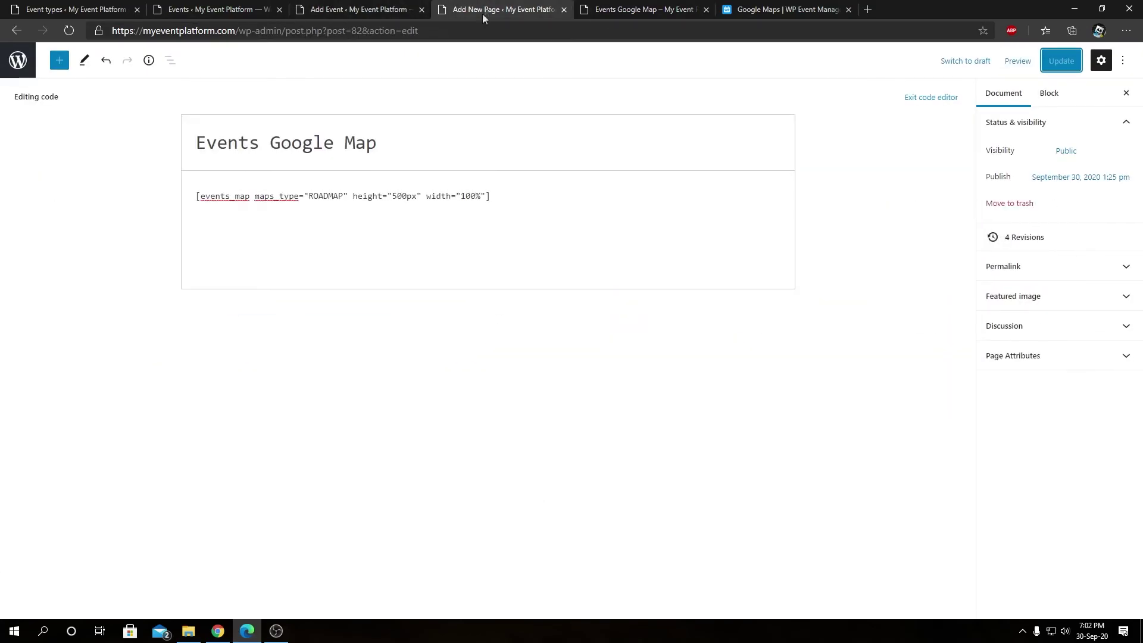
{"action": "left_click", "coordinate": [617, 7]}
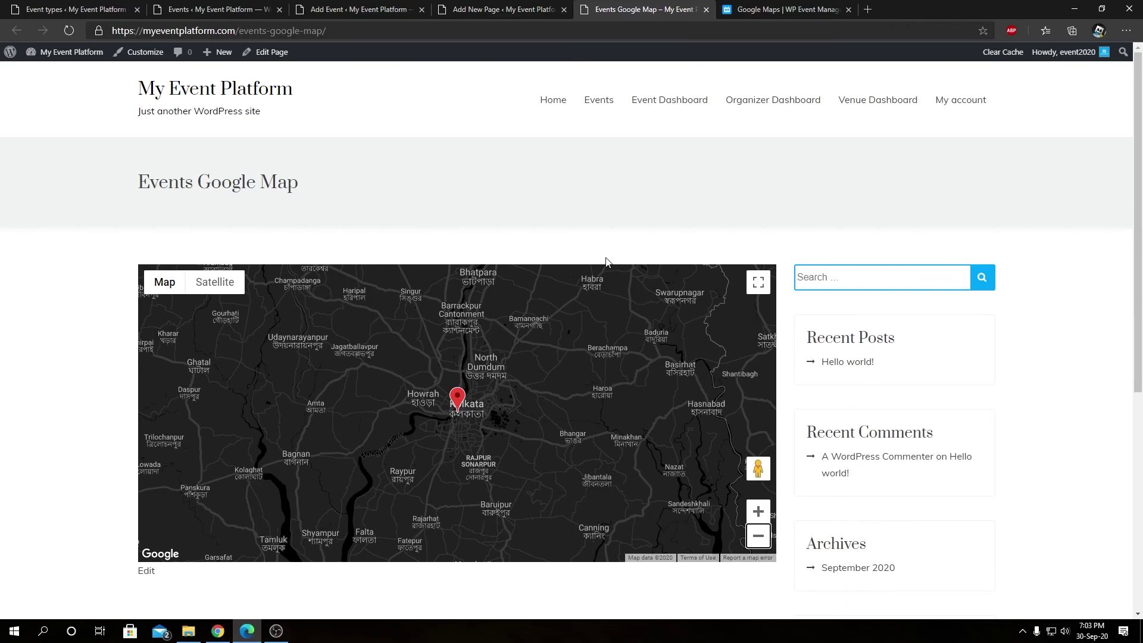
{"action": "left_click", "coordinate": [218, 631]}
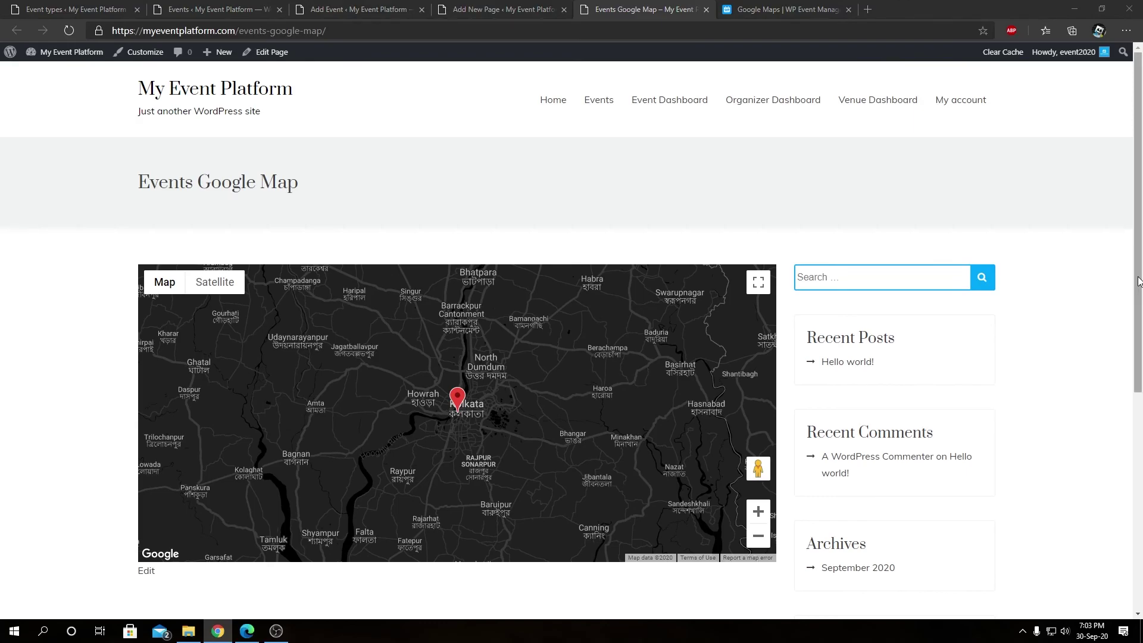
{"action": "left_click", "coordinate": [866, 207]}
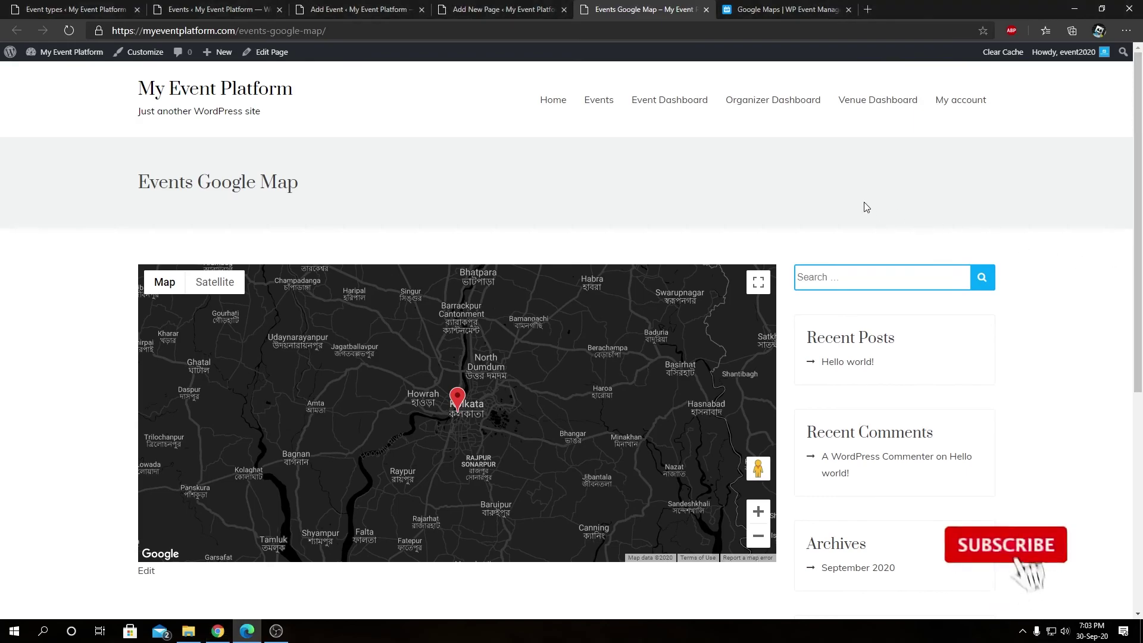